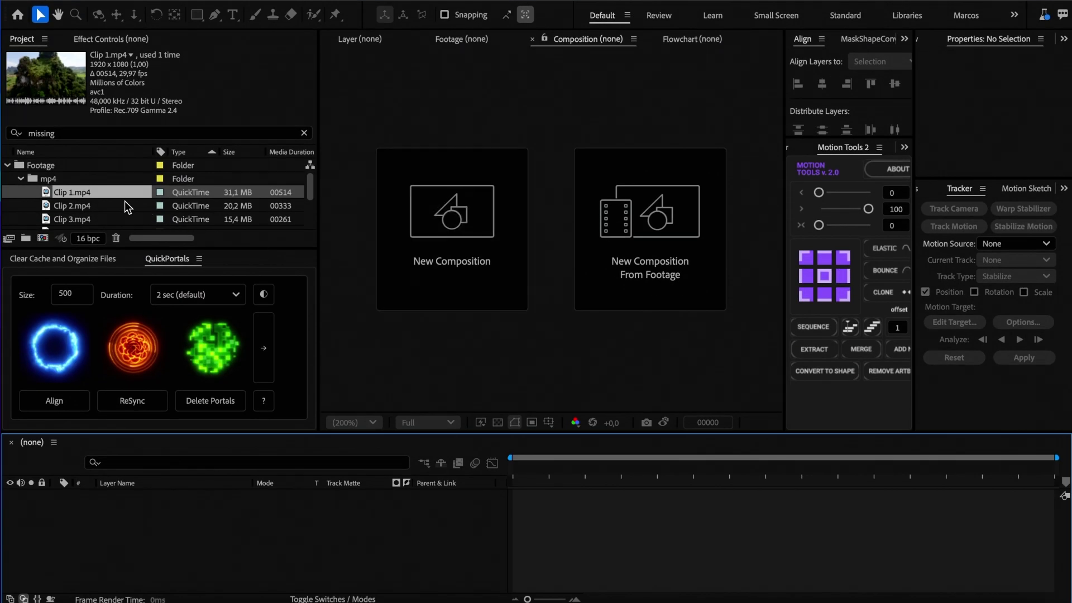
Create a Clip 1 composition from Clip 1.mp4 and move to frame 00156
click(119, 193)
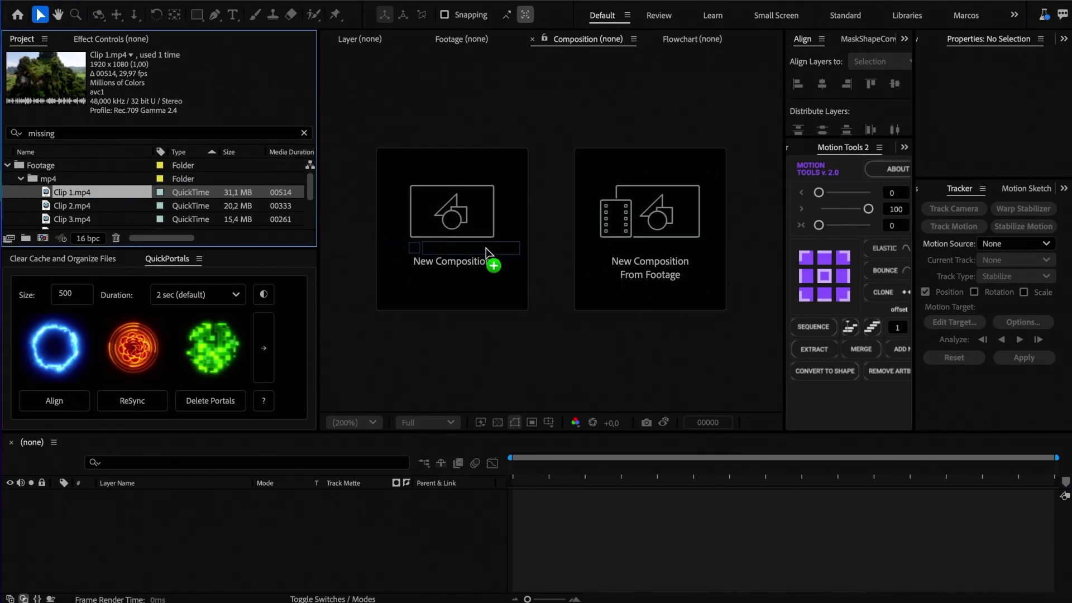
drag(486, 248, 487, 249)
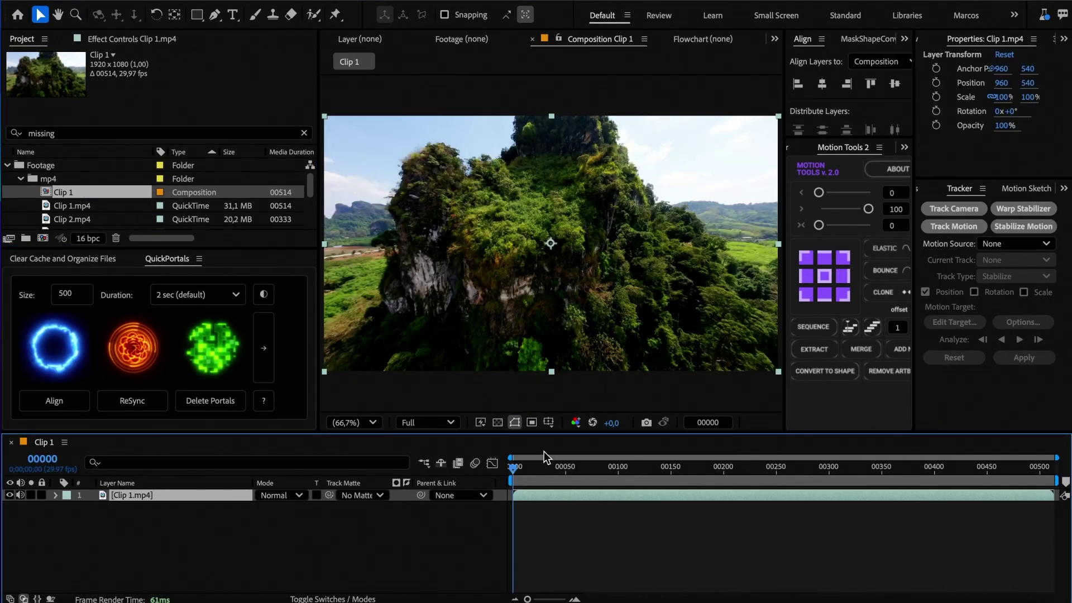
drag(513, 466, 677, 459)
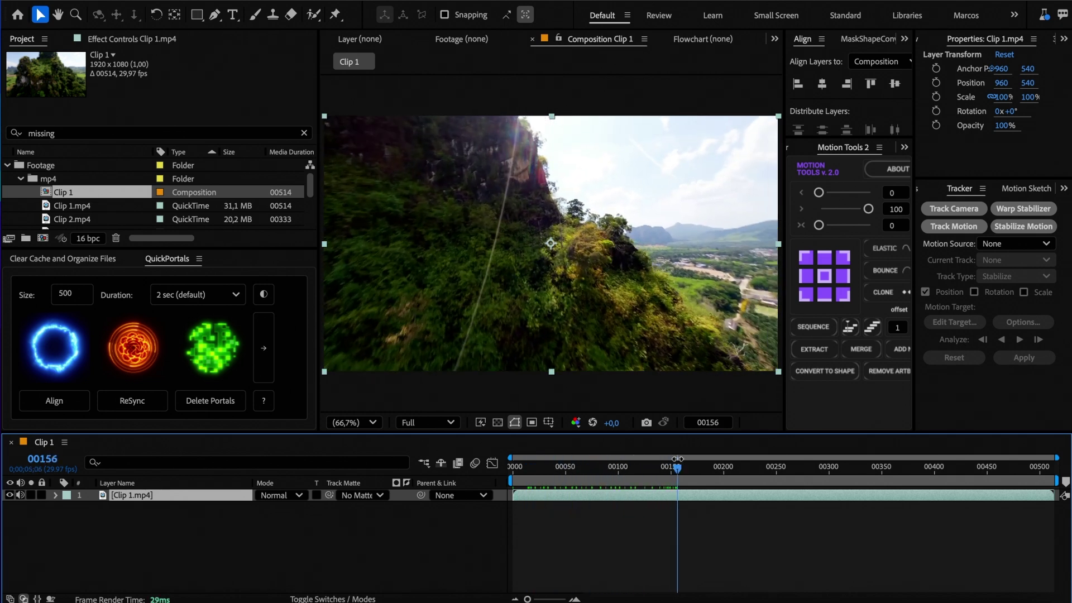
Track the camera, then create a tracked null and 3D camera from hillside track points
click(954, 211)
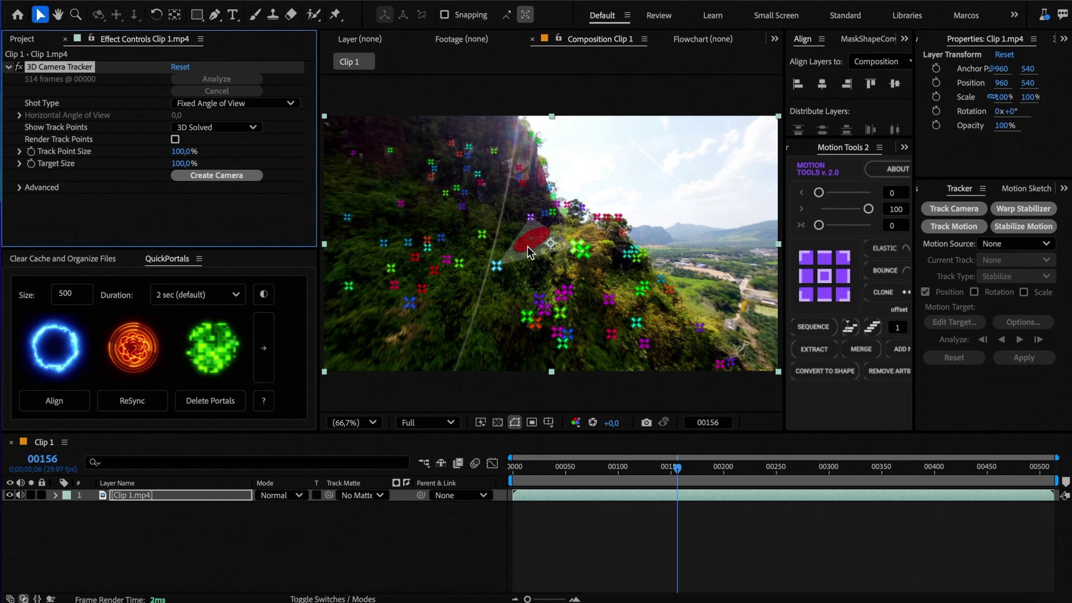
click(545, 266)
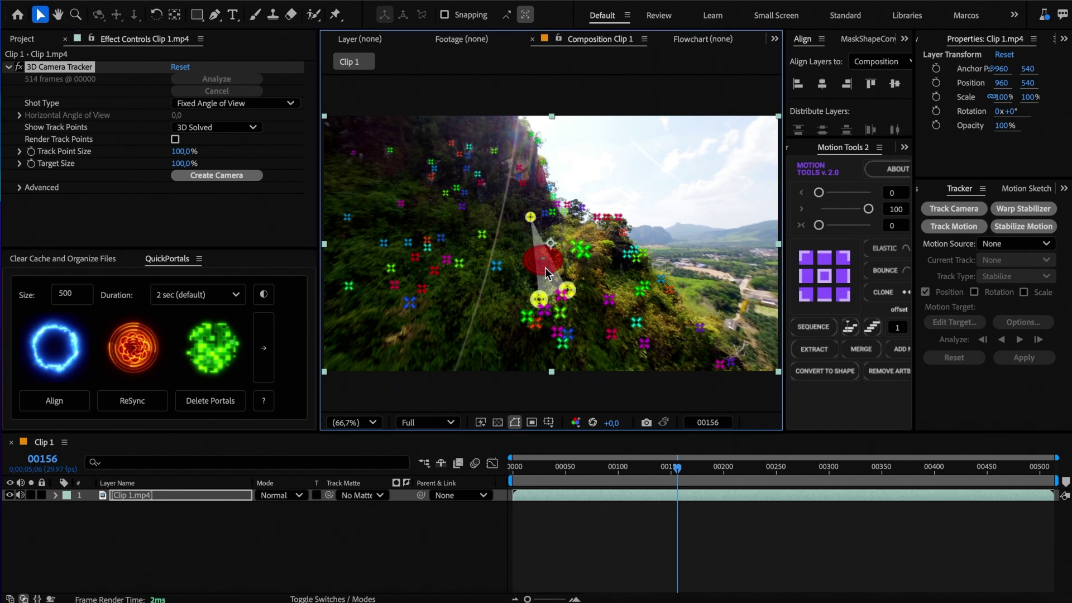
right_click(543, 262)
click(577, 306)
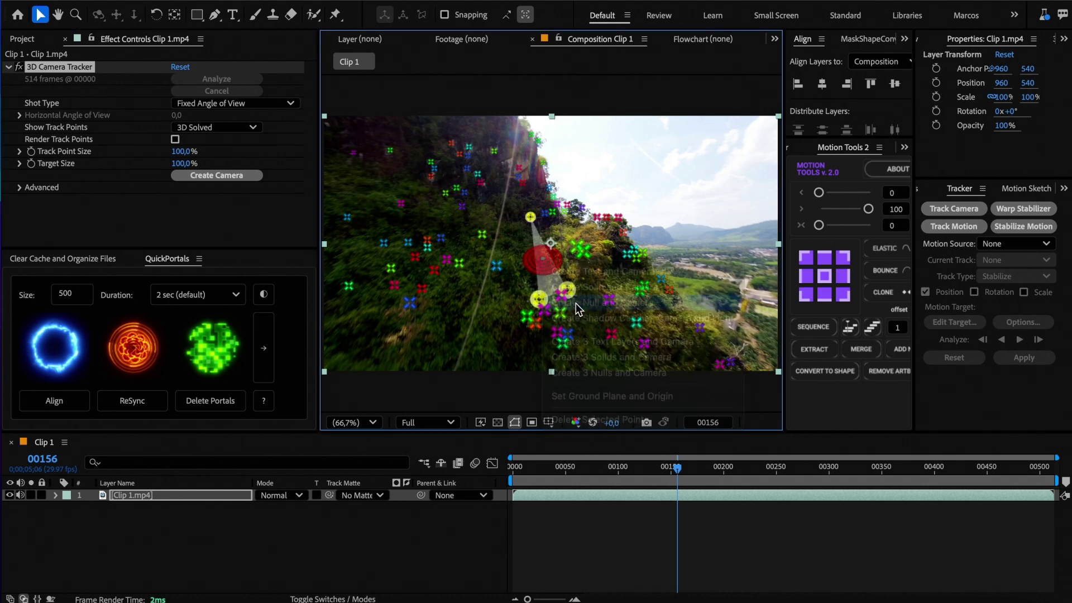
Delete Track Null 1 and reveal the 3D Tracker Camera's keyframed properties
click(154, 495)
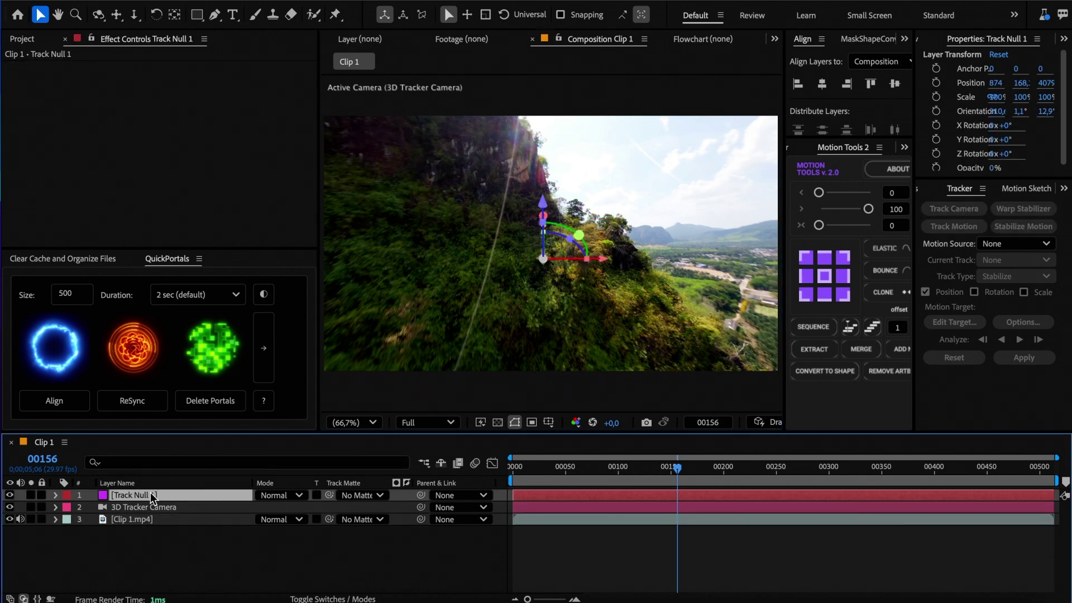
key(Delete)
click(152, 496)
key(u)
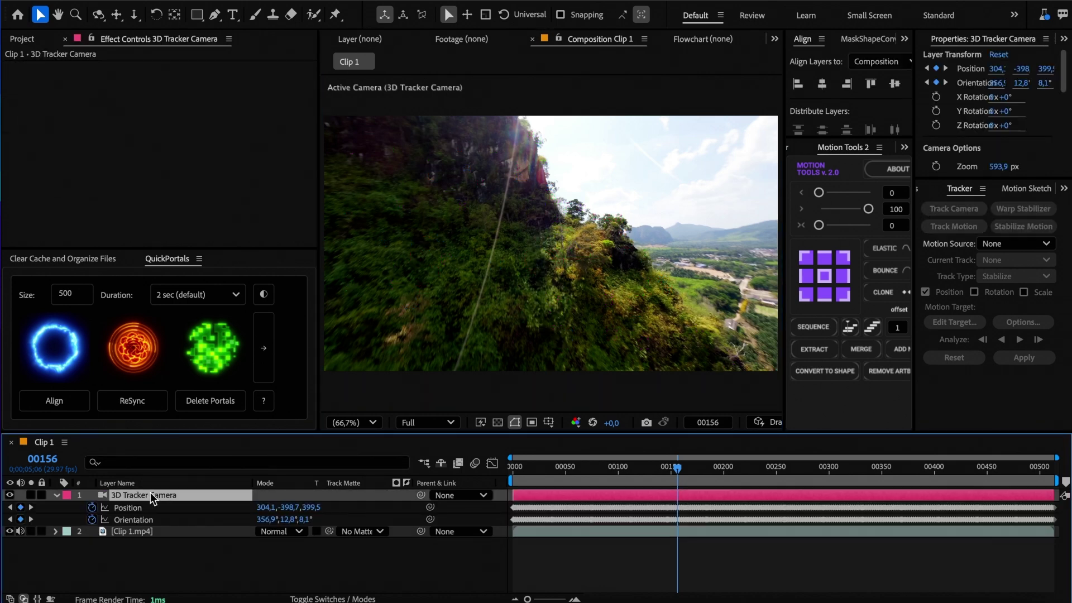
drag(672, 472, 833, 472)
Apply the neon blue portal transition with the default 2 second duration
click(212, 302)
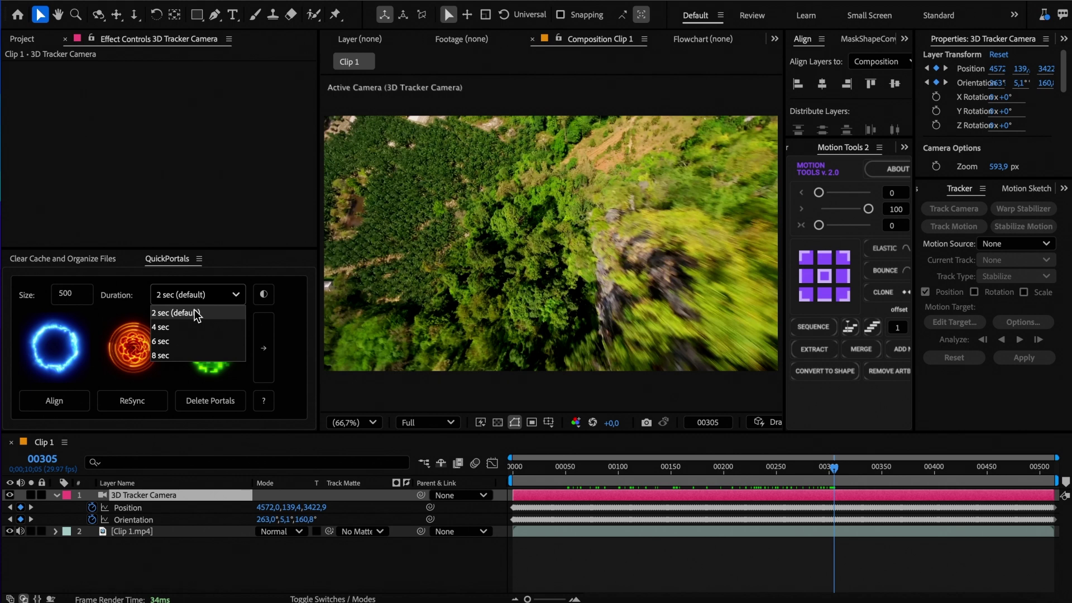
click(194, 313)
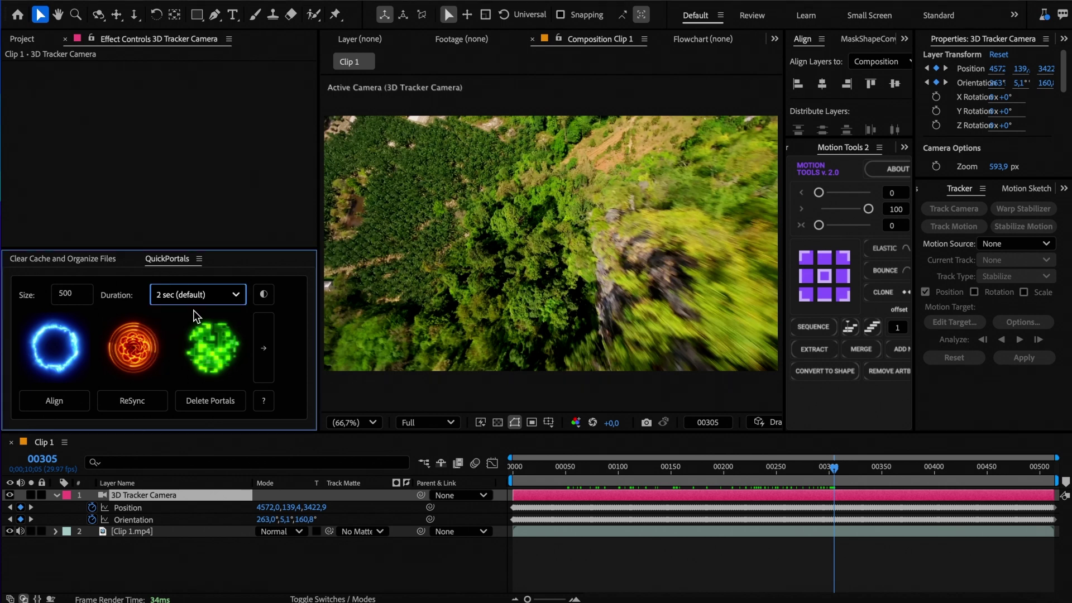
click(53, 346)
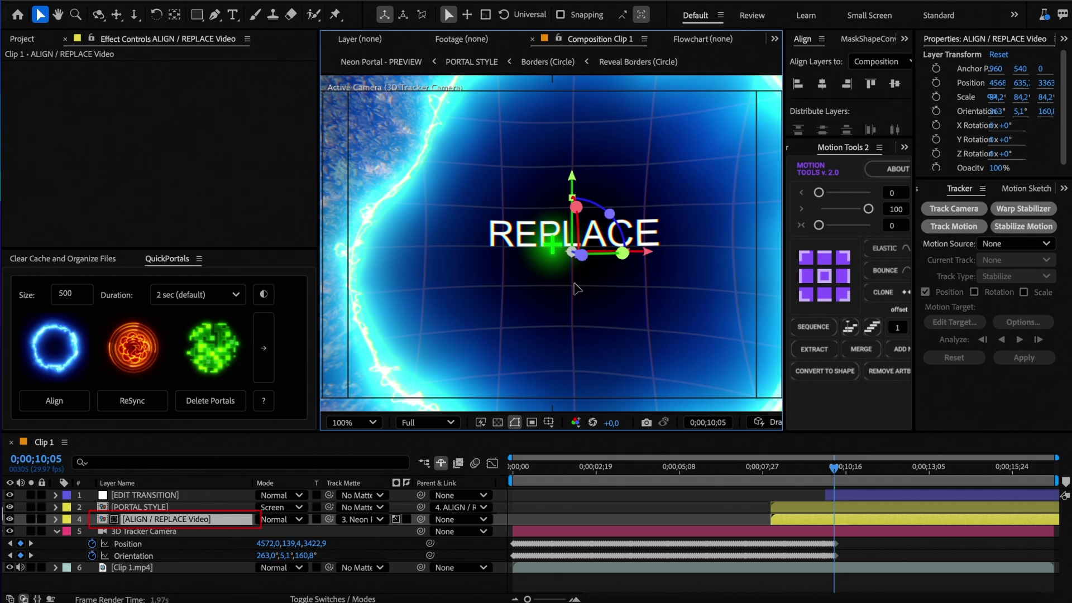
Move the REPLACE placeholder inside the portal and enlarge it slightly
drag(577, 288, 554, 275)
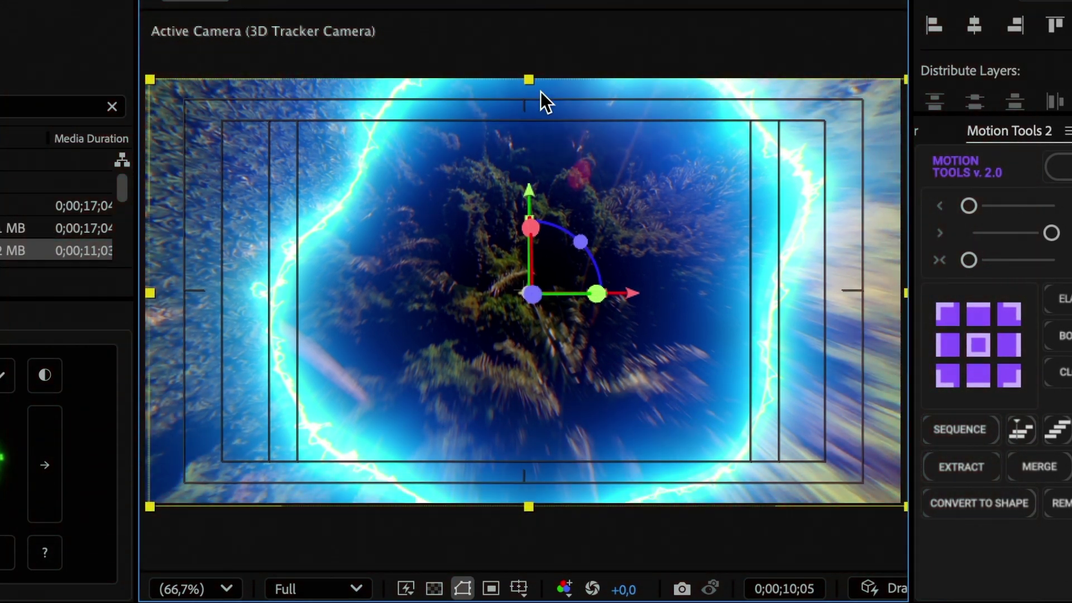
drag(531, 79, 531, 75)
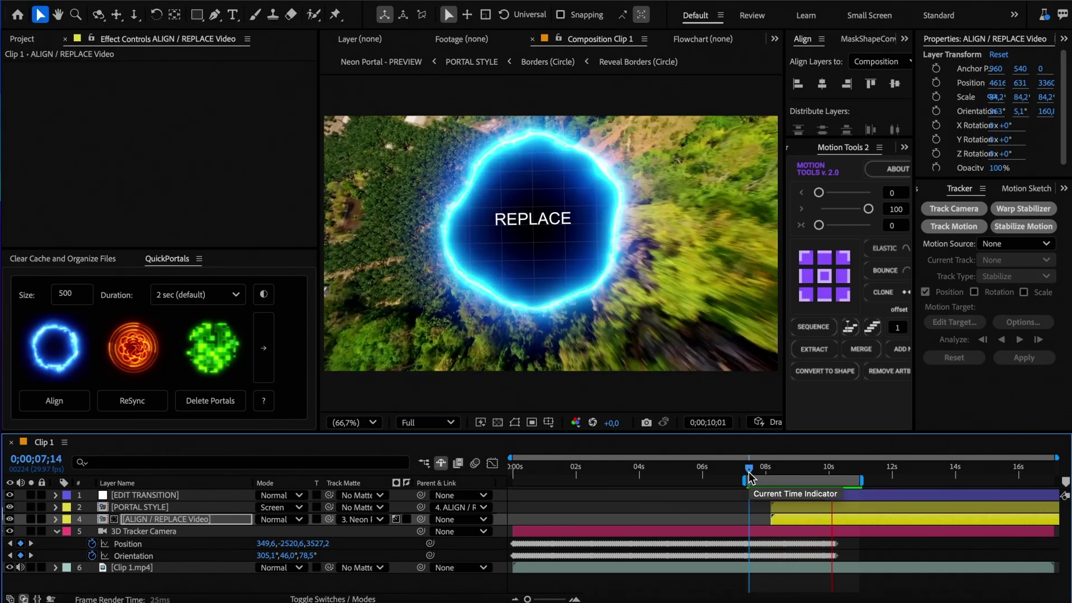
key(space)
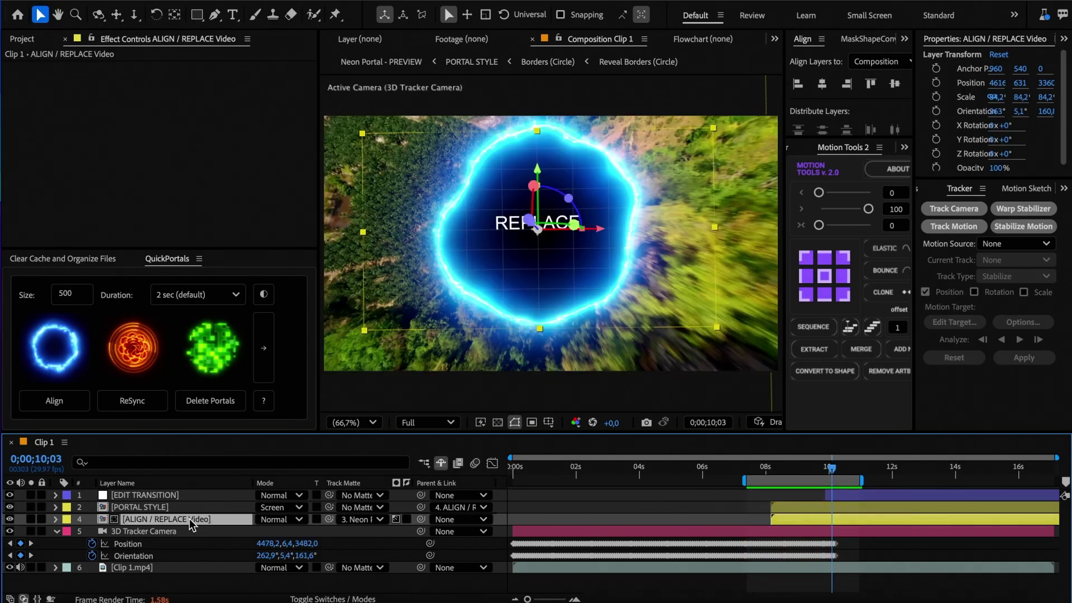
Add Clip 2.mp4 as the top layer of ALIGN / REPLACE Video, then return to Clip 1
double_click(182, 519)
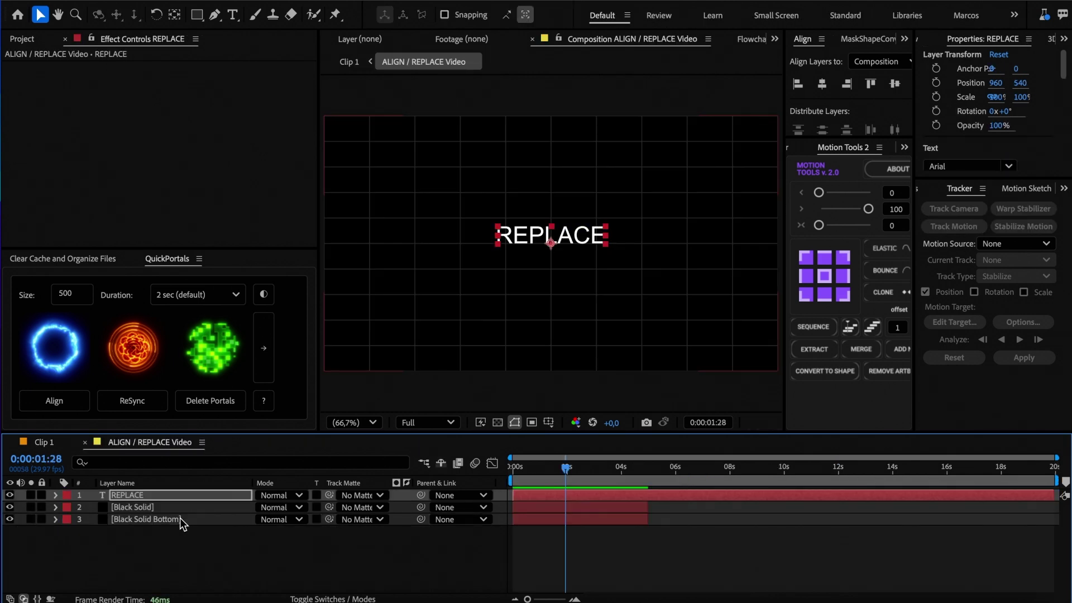
click(32, 41)
drag(68, 219, 82, 270)
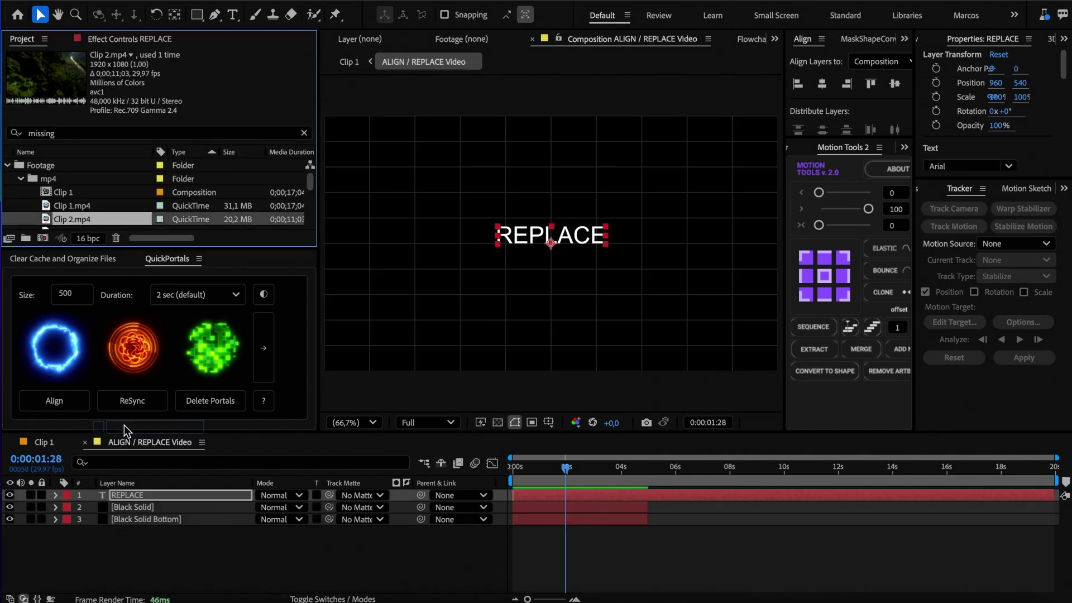
drag(129, 484, 123, 499)
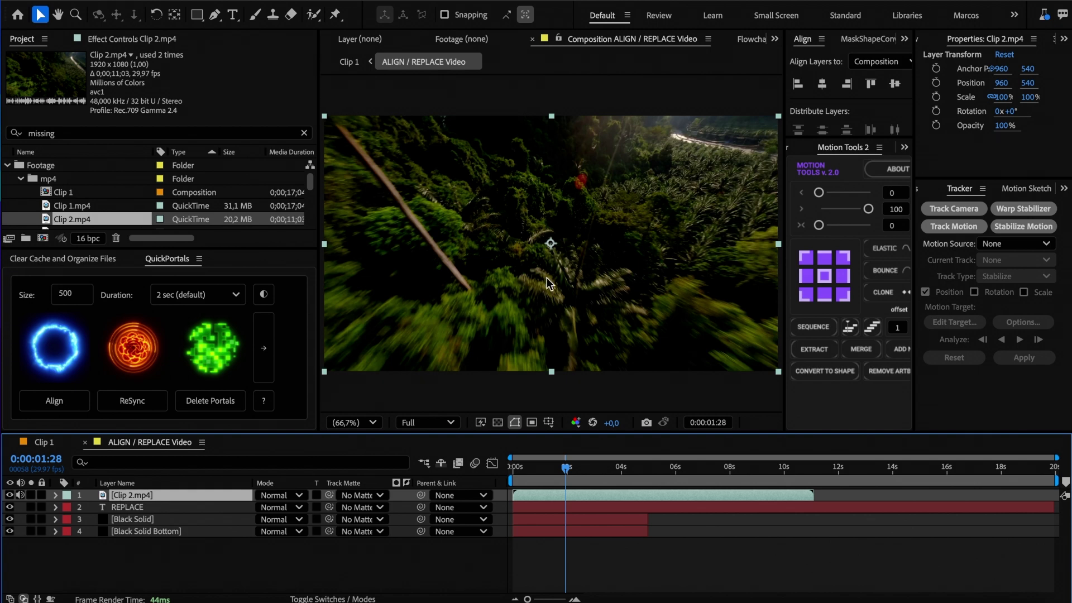
key(Tab)
click(462, 271)
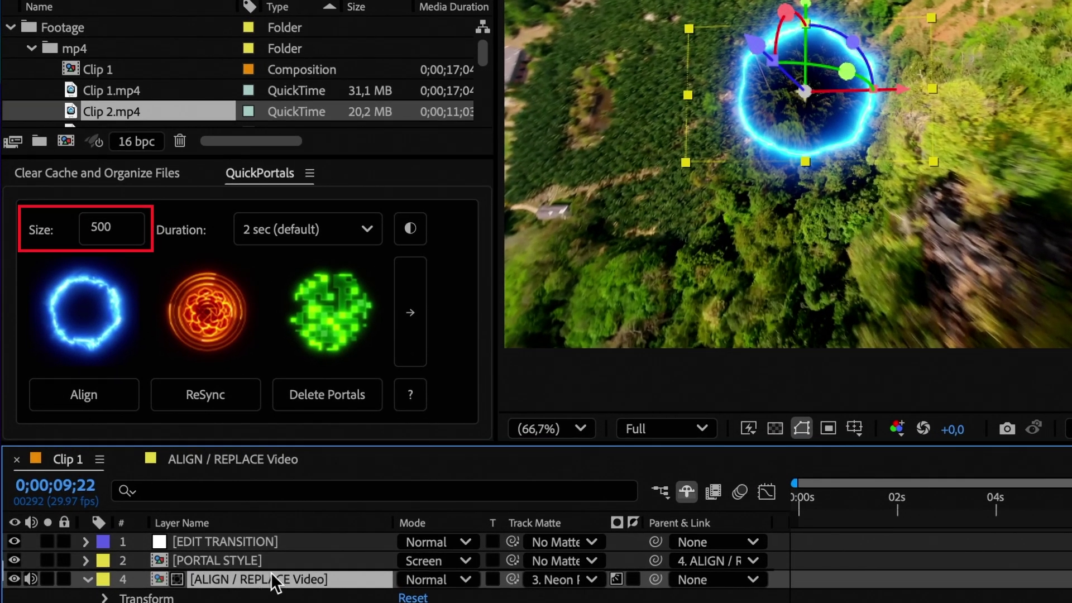
Set the QuickPortals size to 2000 and realign the portal with the tracked camera
click(120, 226)
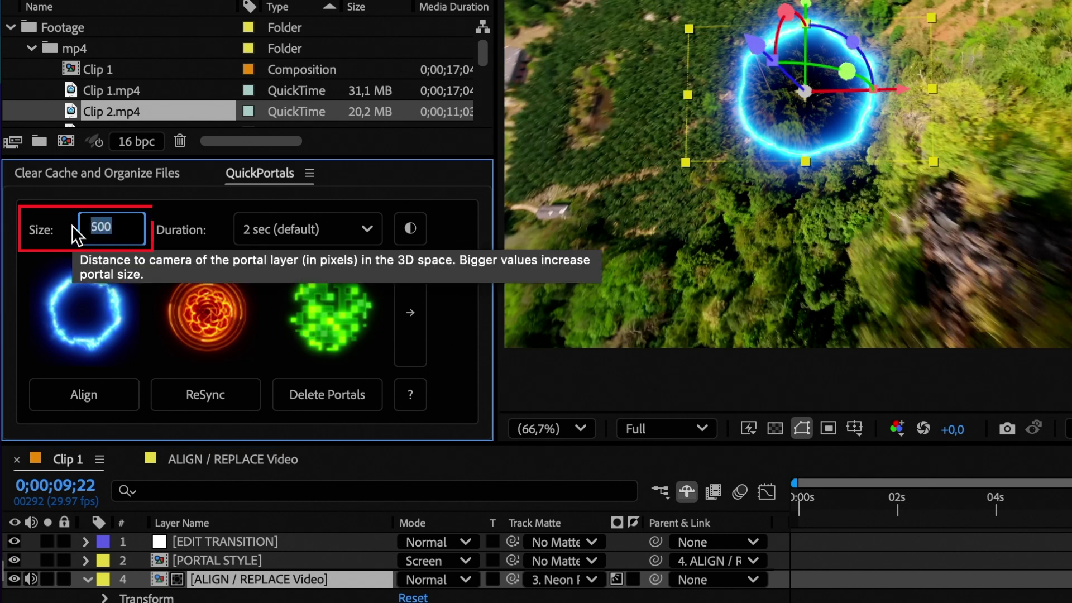
text(2000)
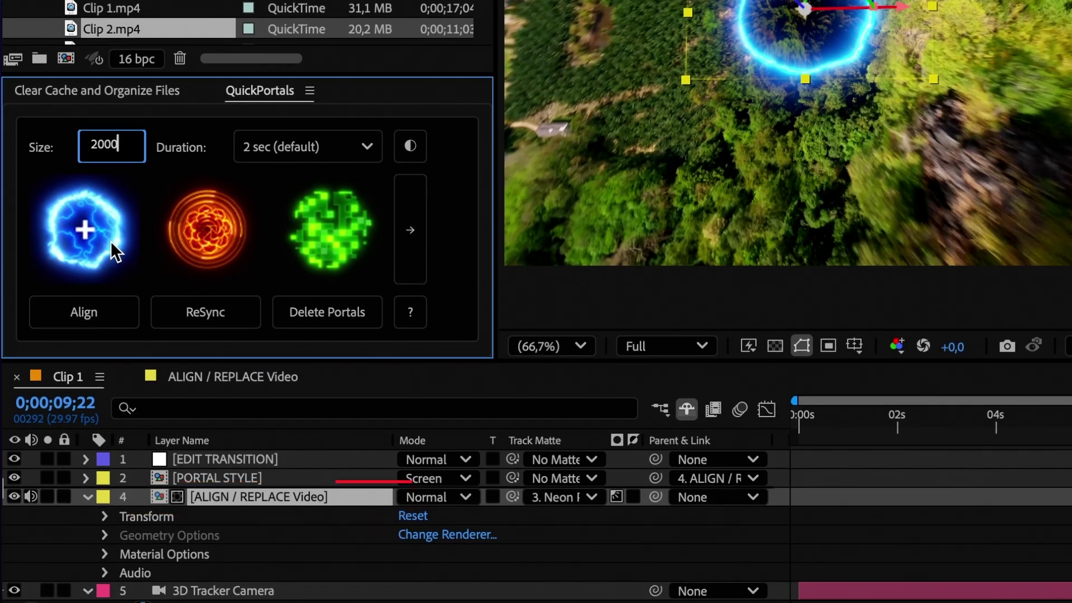
click(76, 308)
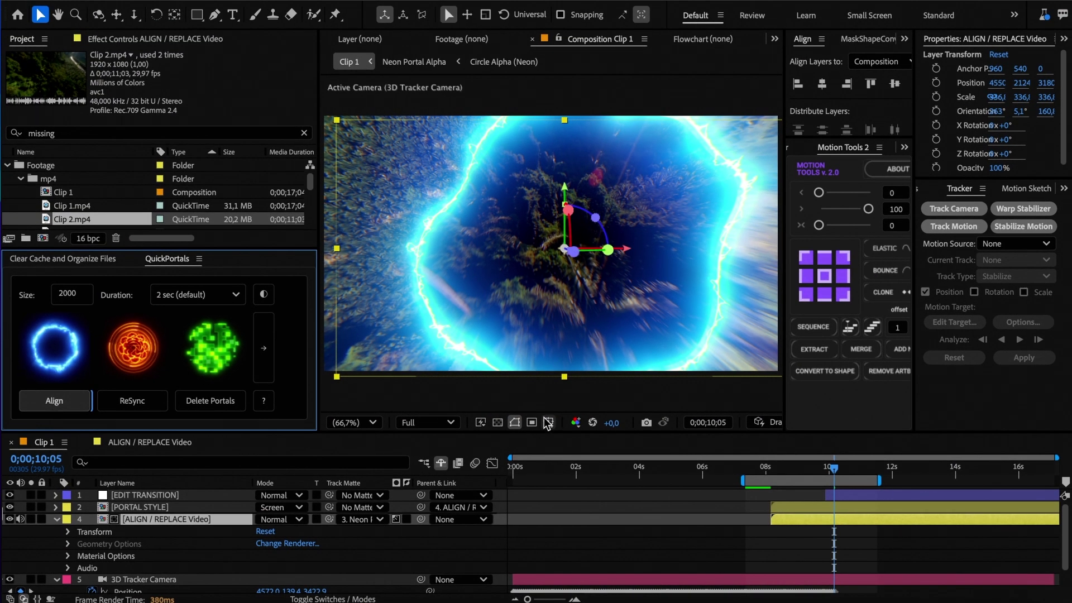
Show the safe-area guides and preview the transition
click(548, 423)
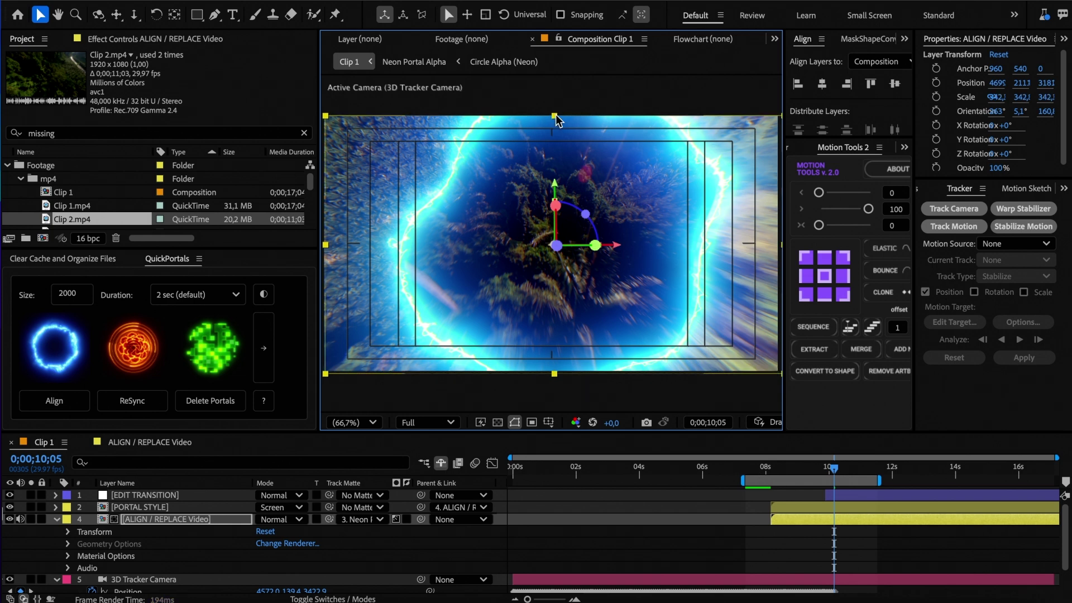
click(919, 523)
key(space)
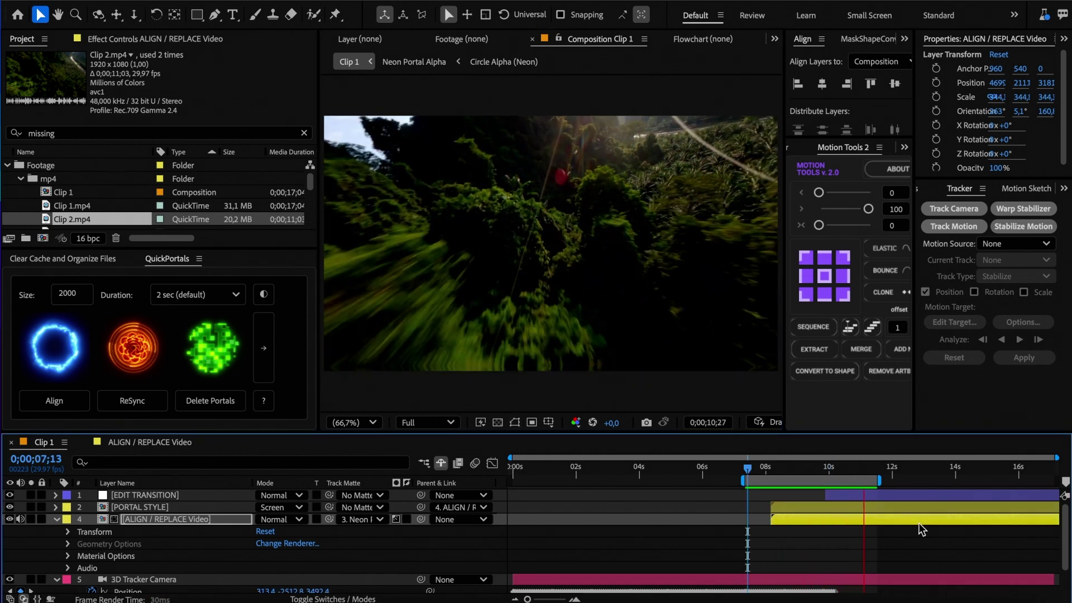
Collapse the replace layer, scrub back earlier, and resync the portal timing to the playhead
key(space)
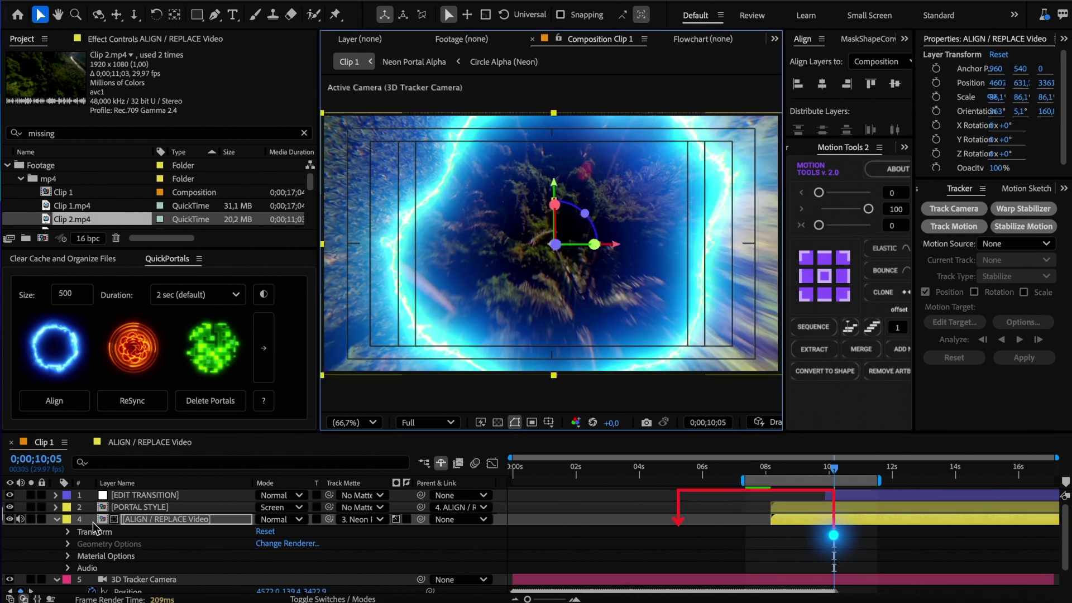
click(57, 519)
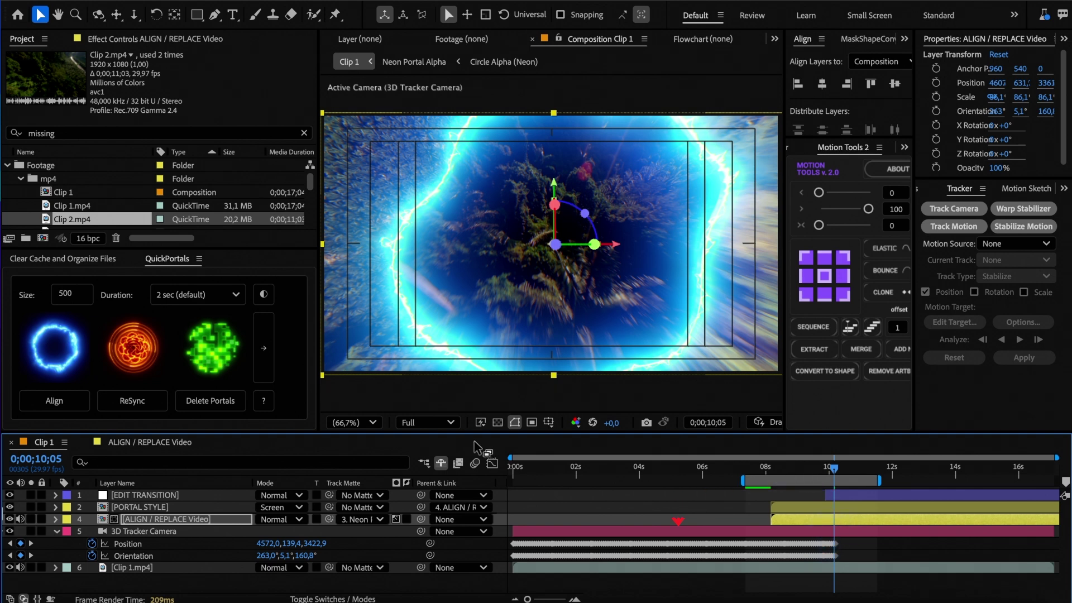
drag(823, 472, 680, 472)
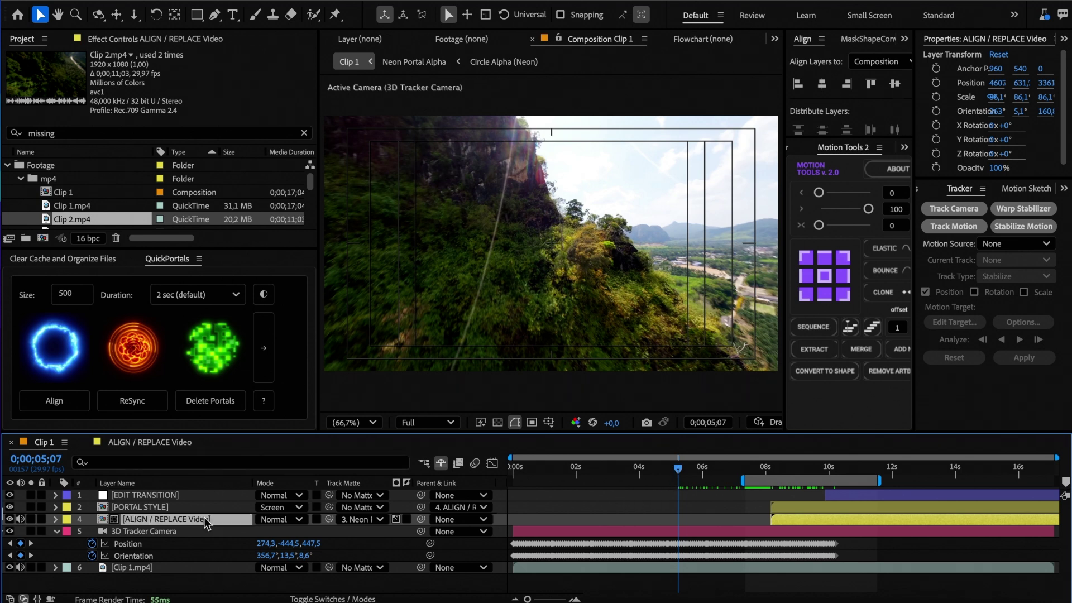
click(134, 403)
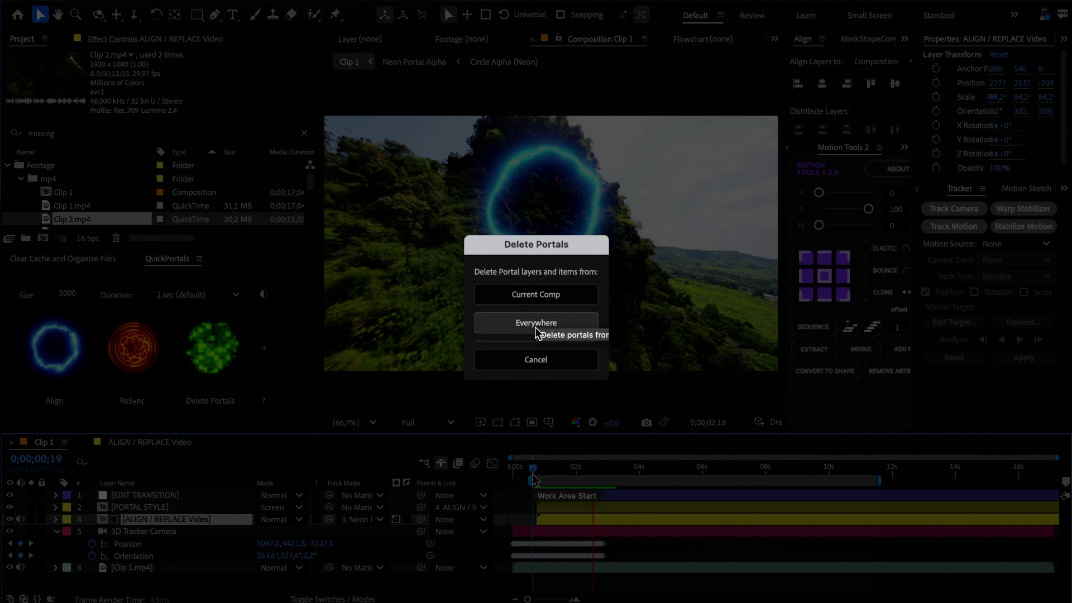
Delete portals from the current comp, recreate a tracked null and camera, and select PORTAL STYLE
click(539, 296)
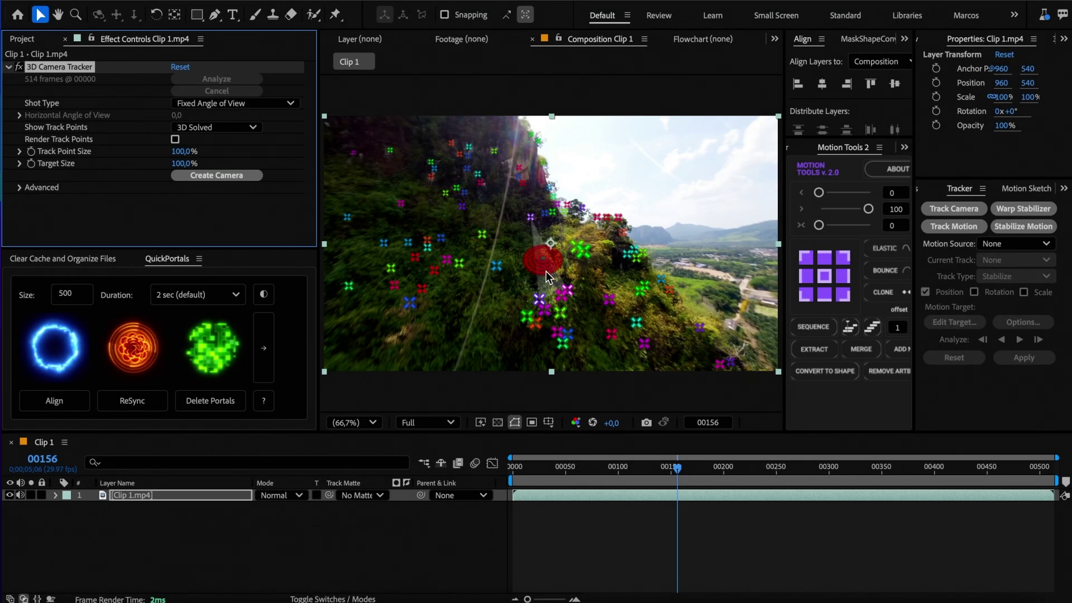
click(545, 270)
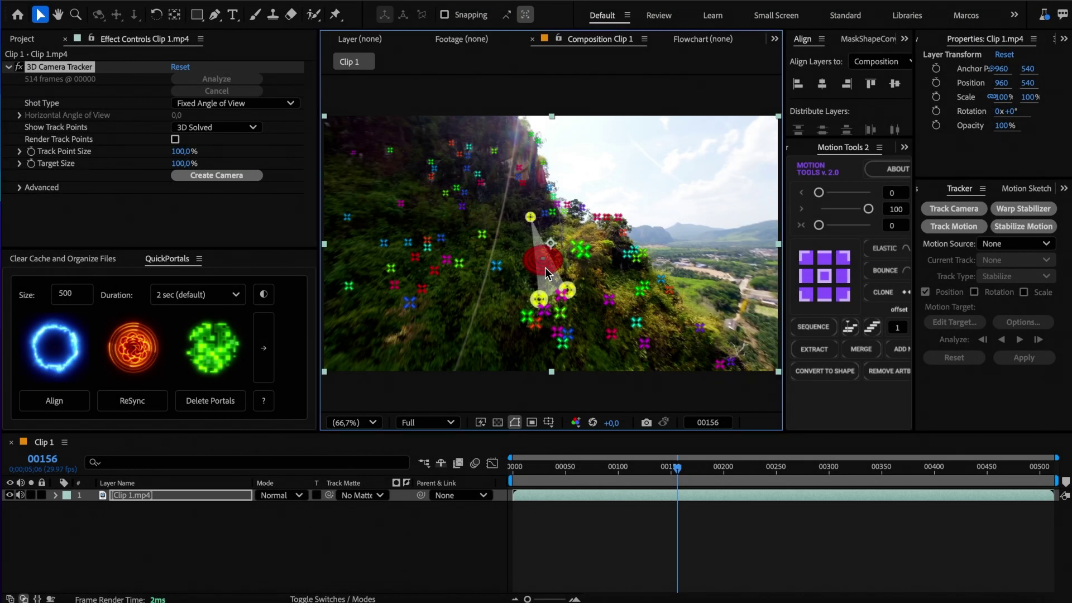
right_click(545, 263)
click(577, 306)
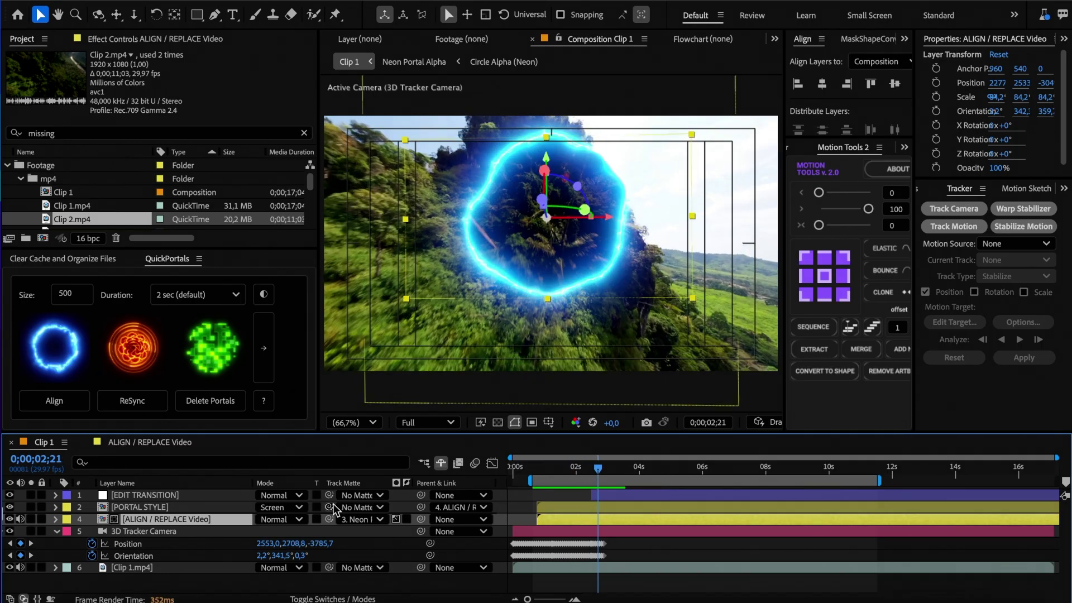
click(192, 508)
Open the PORTAL STYLE precomp and switch its portal style from Burning to Fractal
double_click(162, 509)
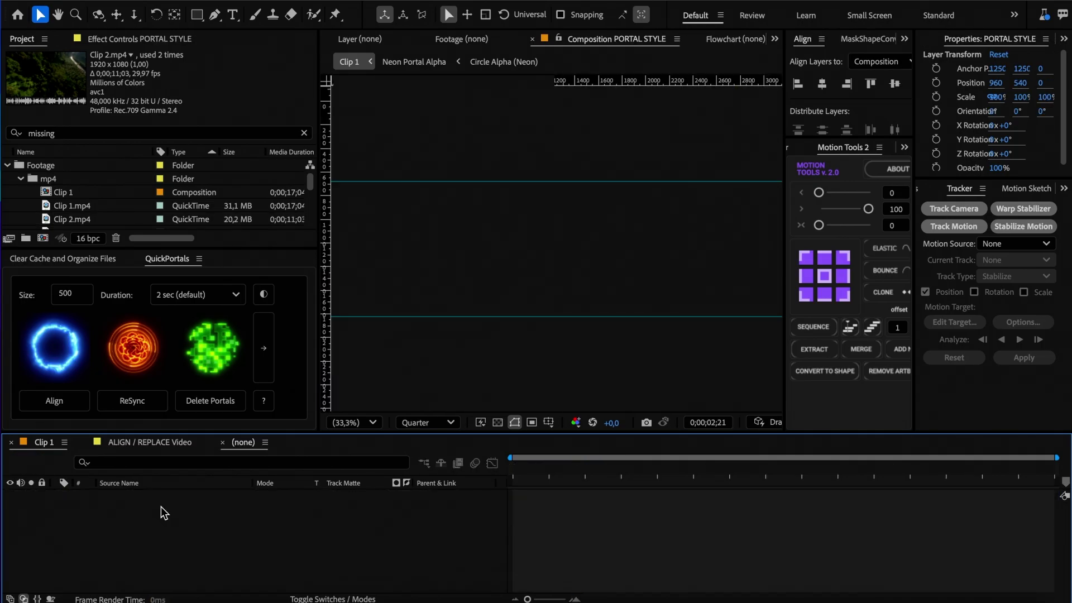
click(127, 39)
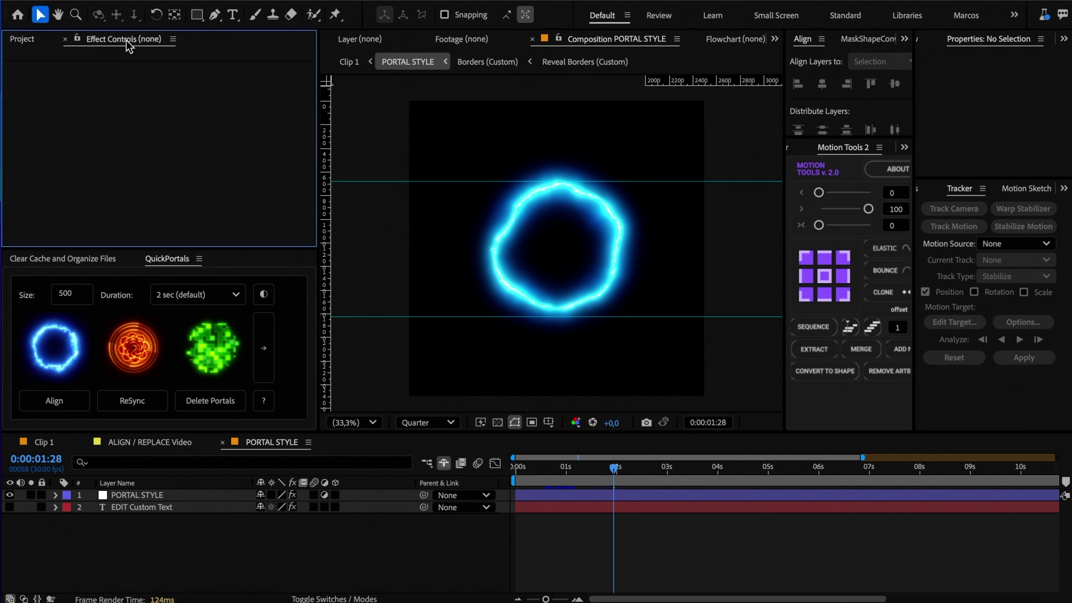
click(141, 495)
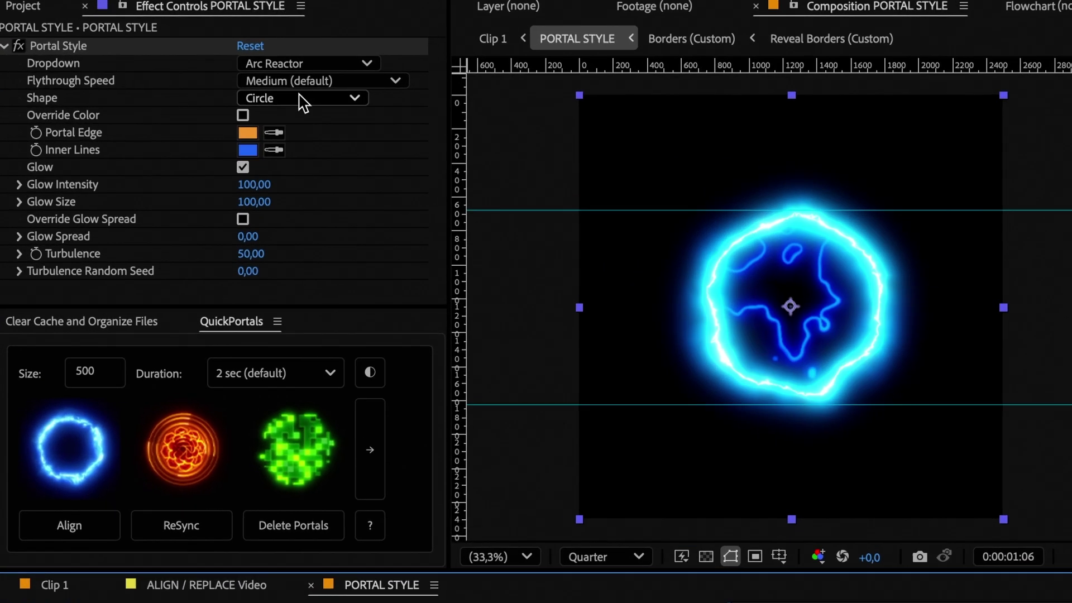
click(215, 80)
click(215, 88)
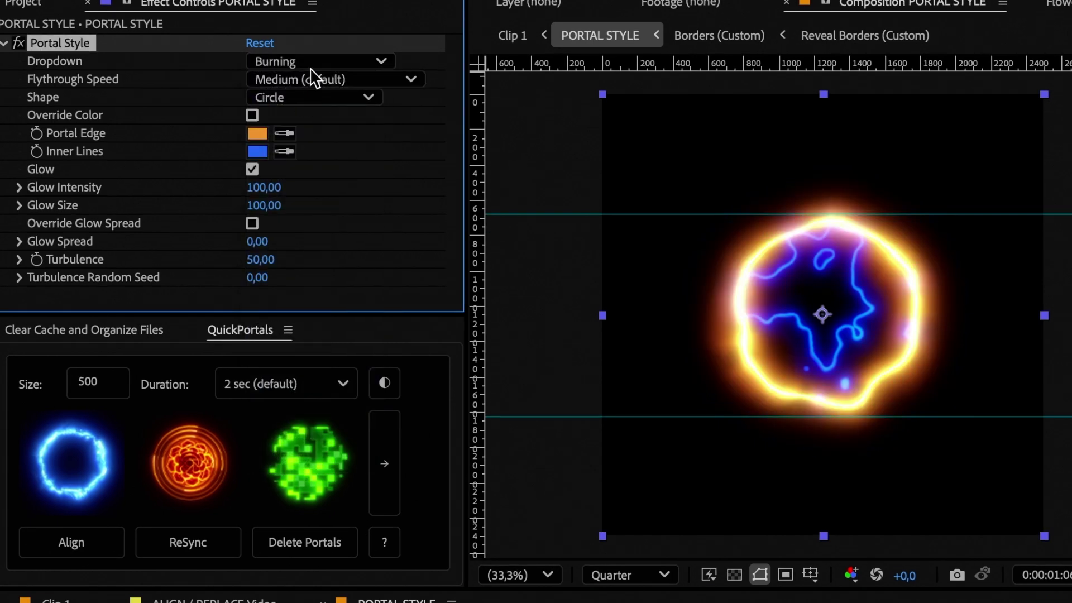
click(215, 79)
click(215, 163)
Make the portal square with a purple edge colour override and raised turbulence
click(313, 97)
click(290, 189)
click(252, 115)
click(257, 133)
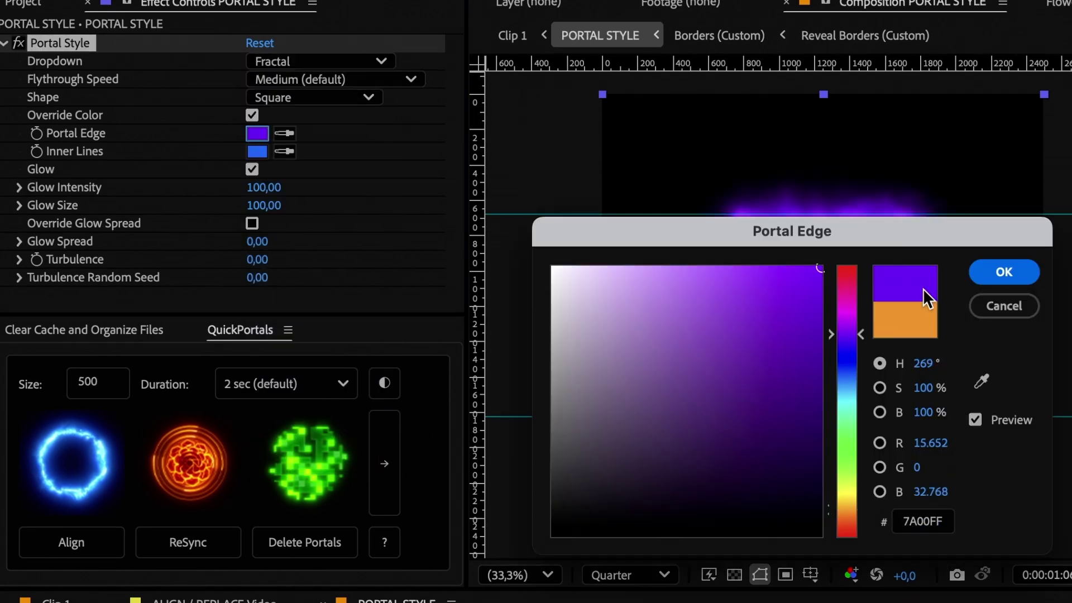
click(1007, 271)
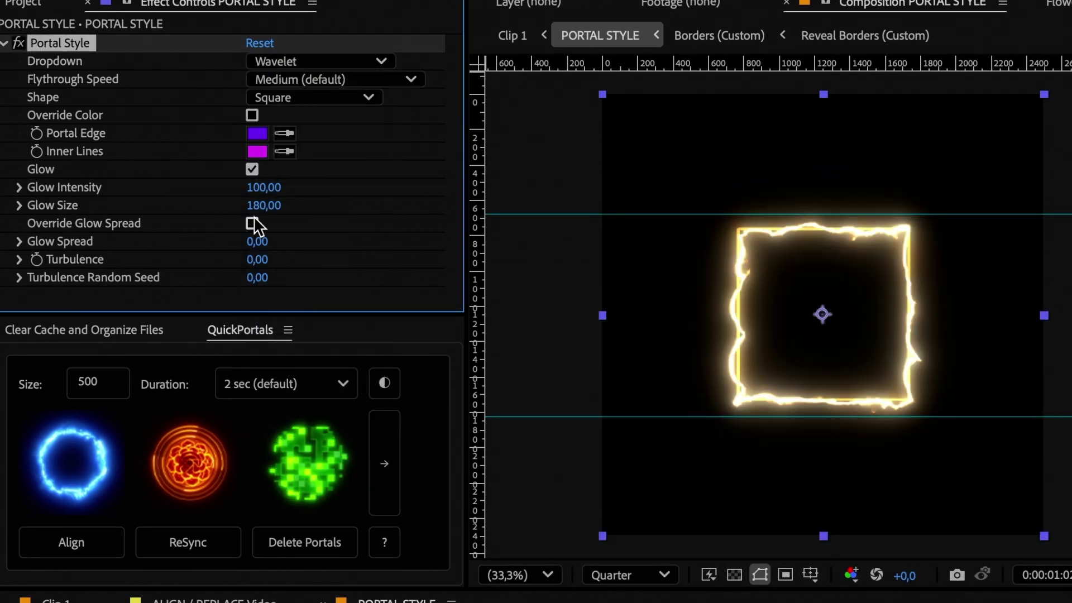
drag(262, 265, 312, 265)
Set the portal shape to custom text, retype the EDIT Custom Text layer as 'Test', and hide it
click(312, 98)
click(288, 120)
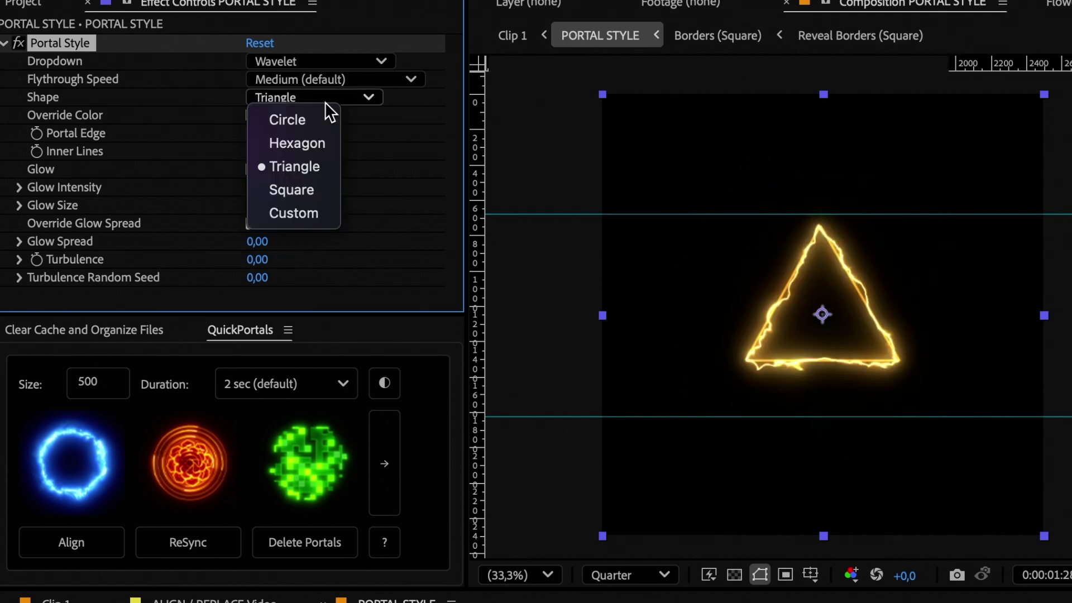
click(301, 210)
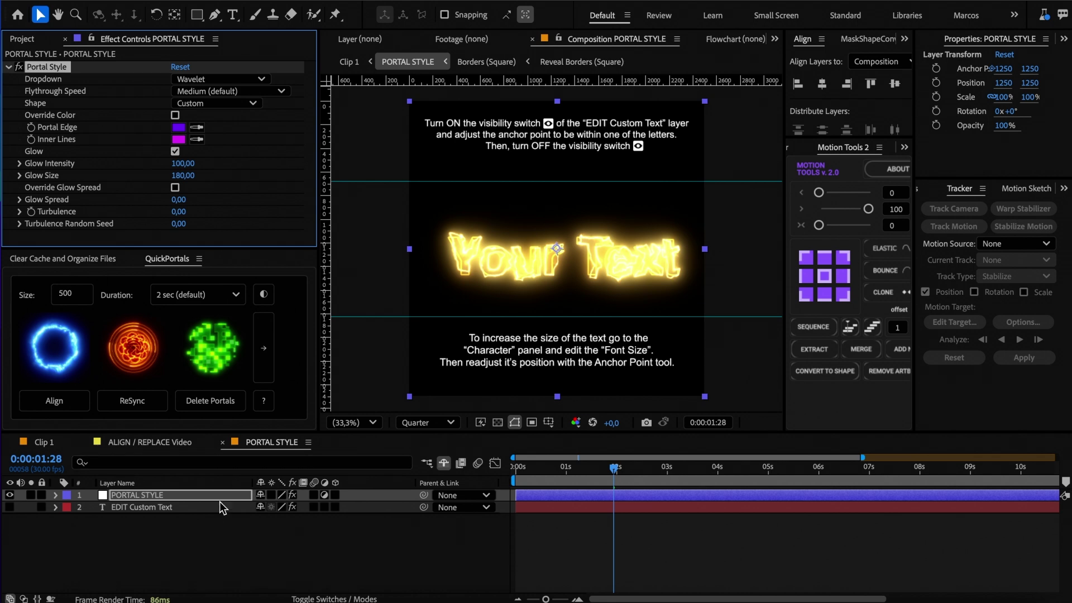
click(211, 508)
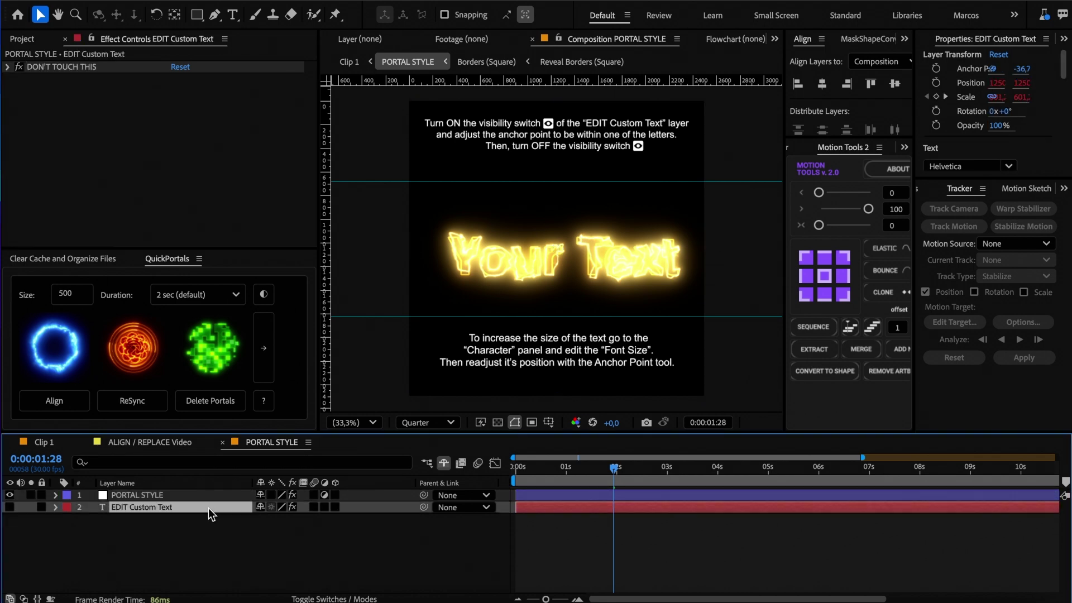
click(10, 507)
double_click(525, 273)
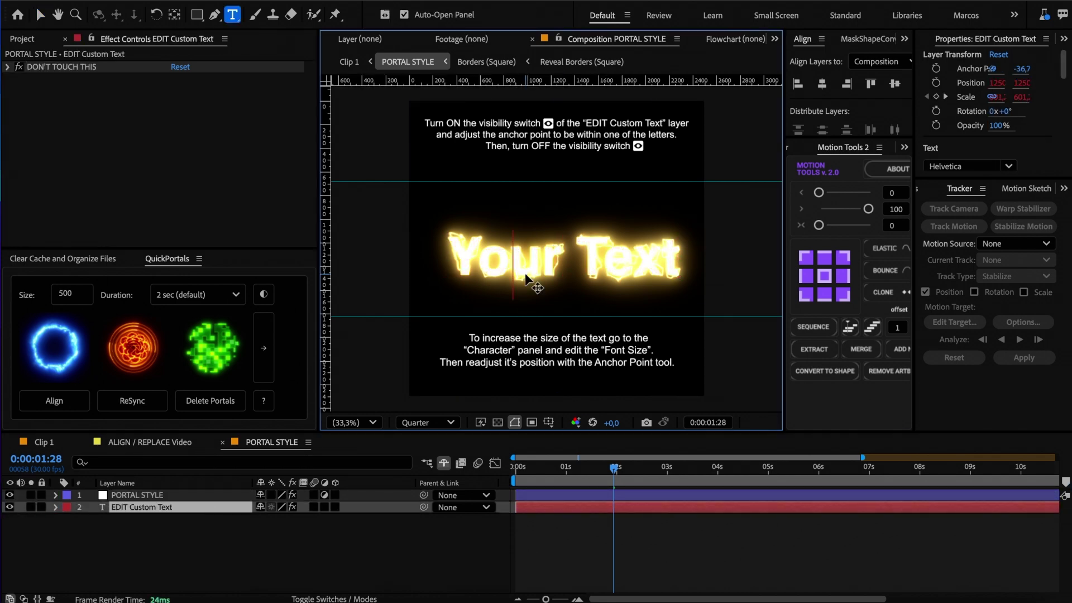
text(Test)
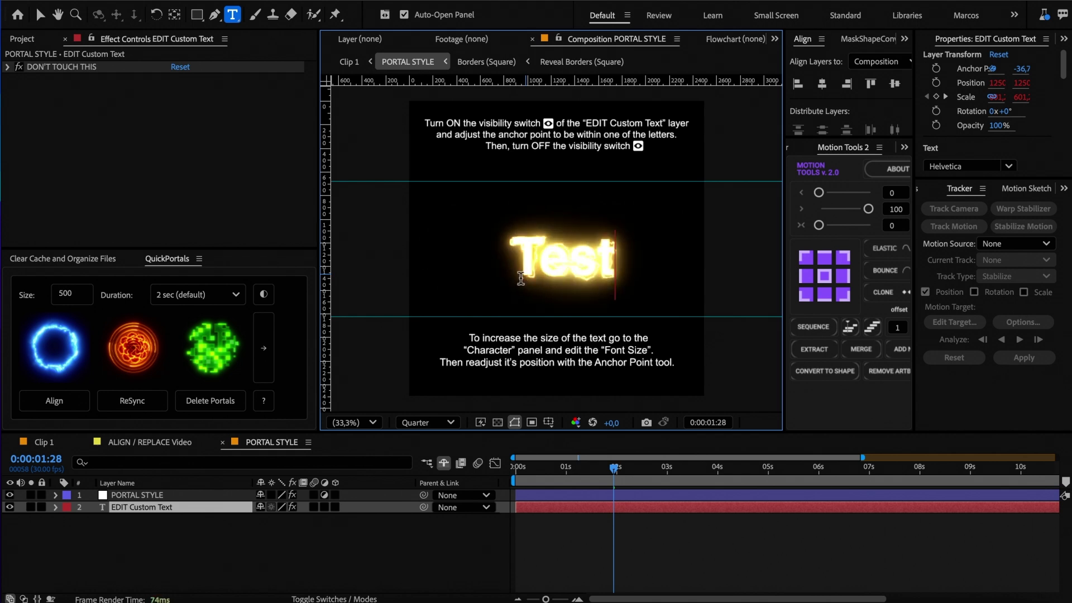
click(8, 507)
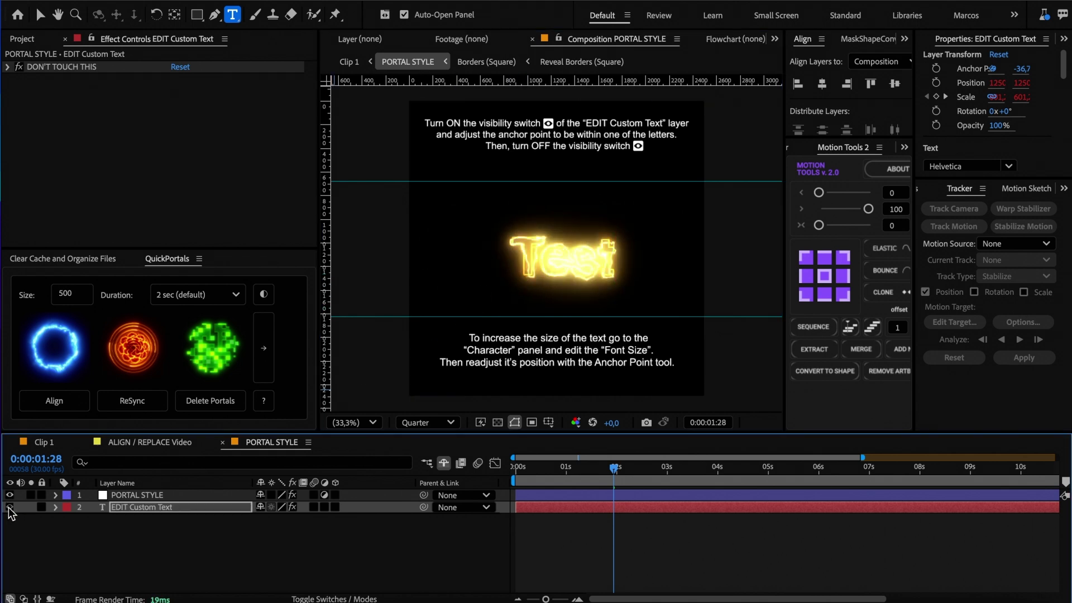
Turn off Glow on the PORTAL STYLE layer and scrub back to the animation start
click(156, 499)
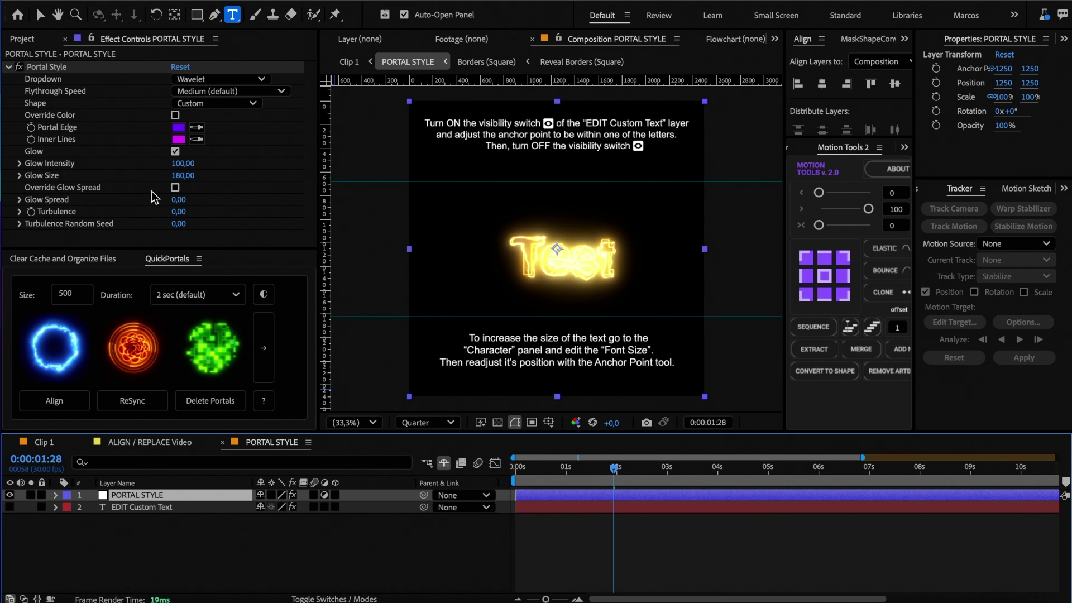
click(175, 152)
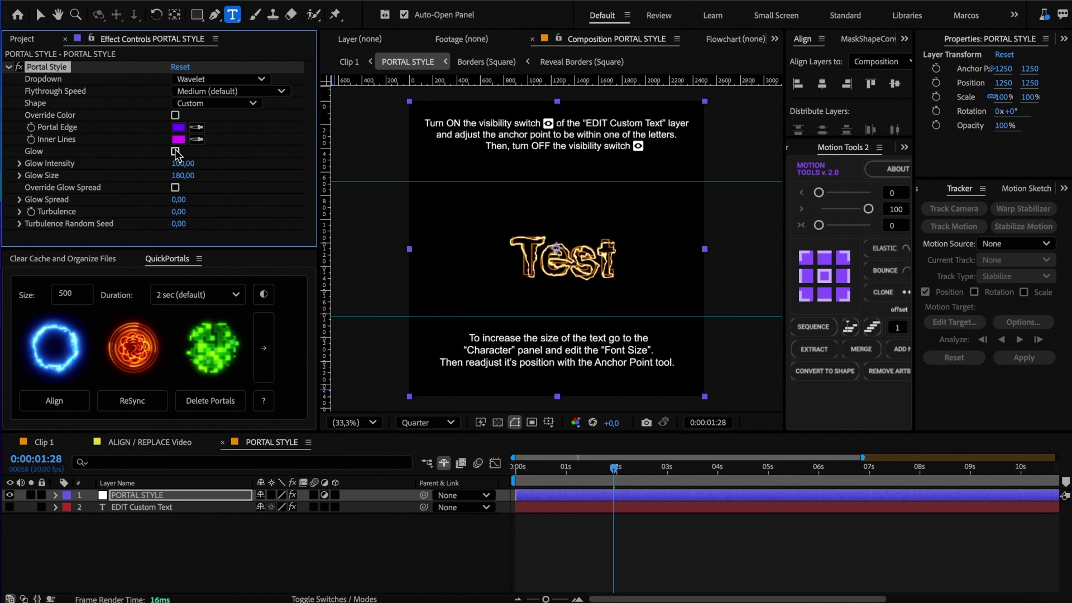
drag(537, 468, 620, 472)
Reveal the EDIT Custom Text layer's opacity and preview the portal animation
click(623, 507)
key(t)
click(623, 519)
key(space)
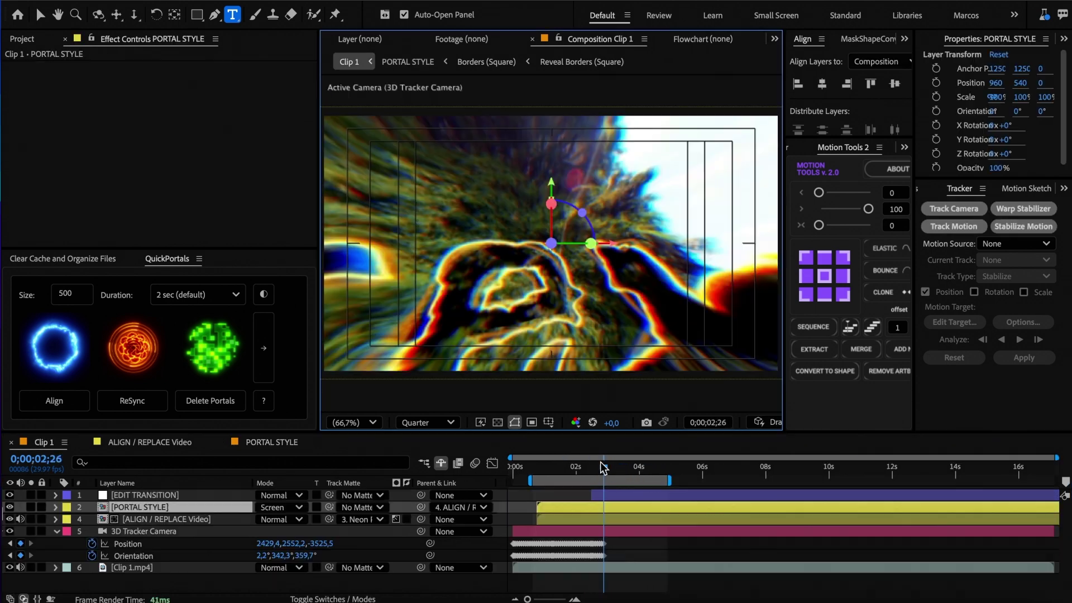
drag(598, 474, 633, 469)
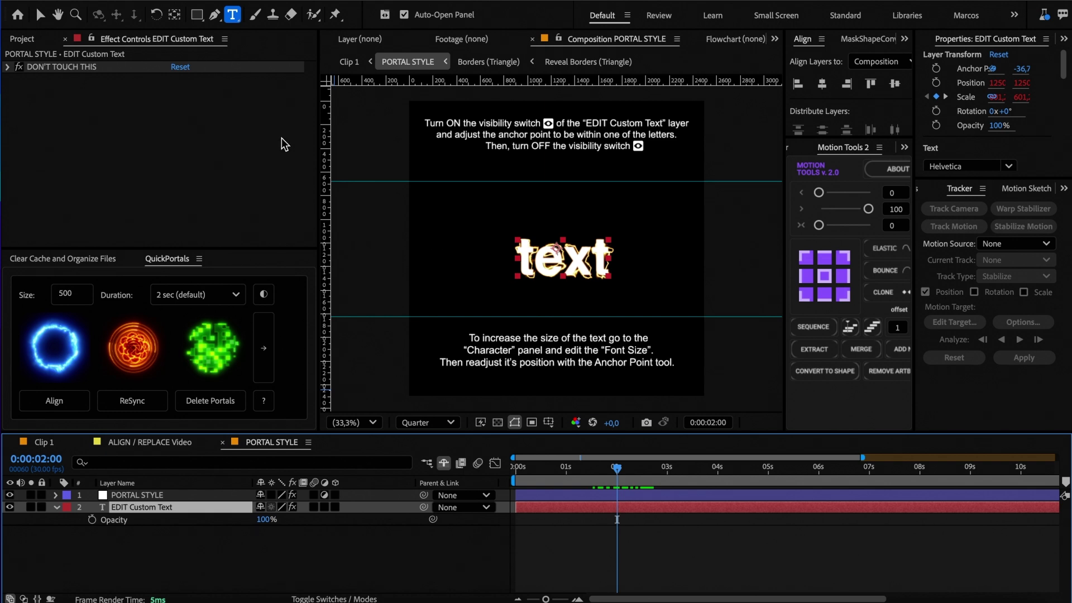
Adjust the text's anchor point, fit the viewer to the composition, and preview from about one second
click(174, 17)
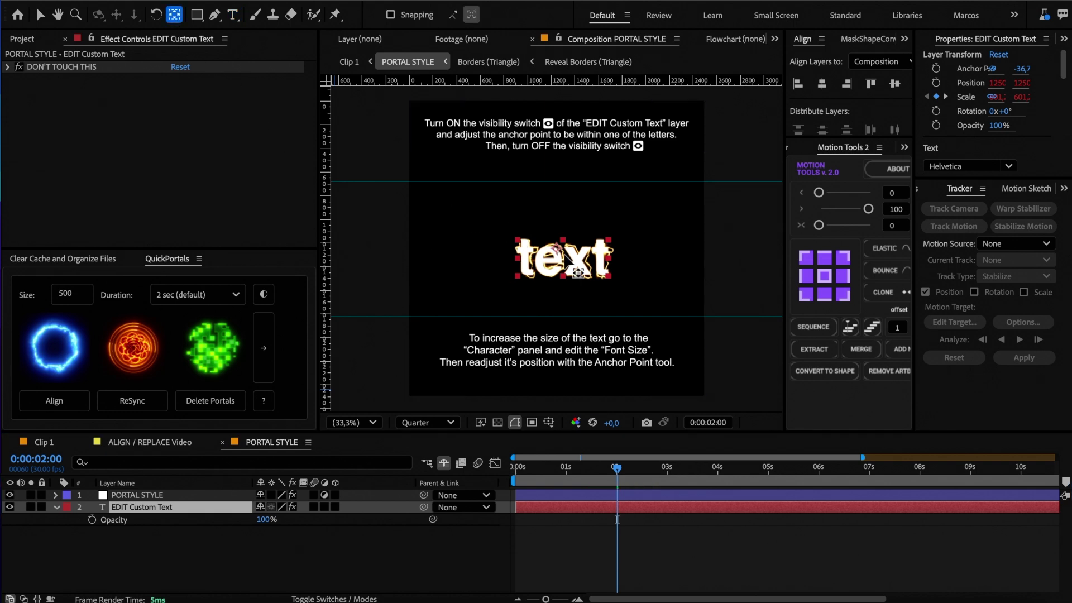
scroll(566, 255, up, 1)
key(space)
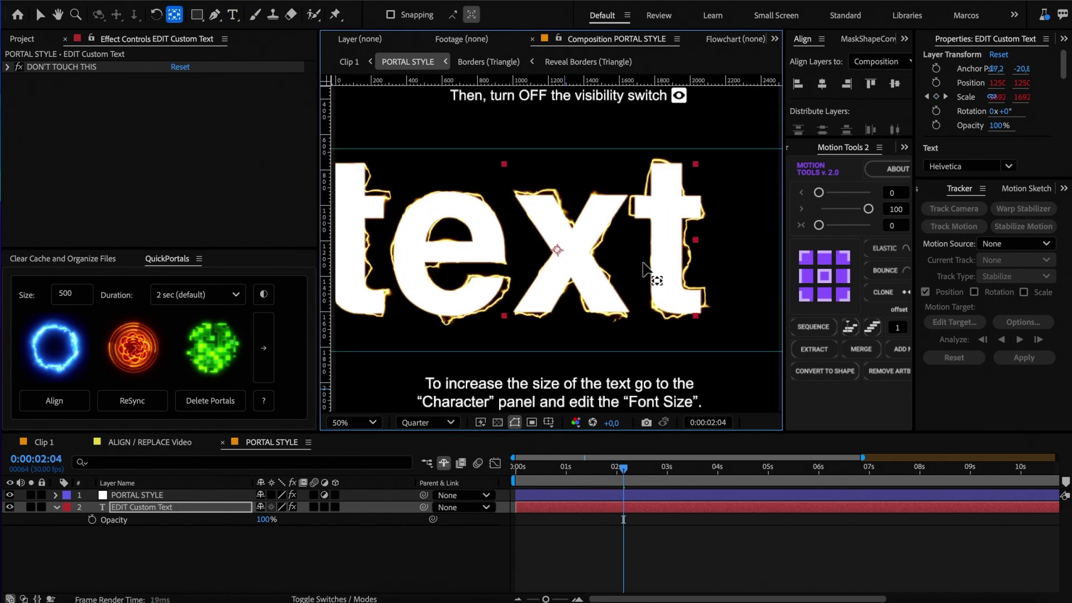
click(353, 422)
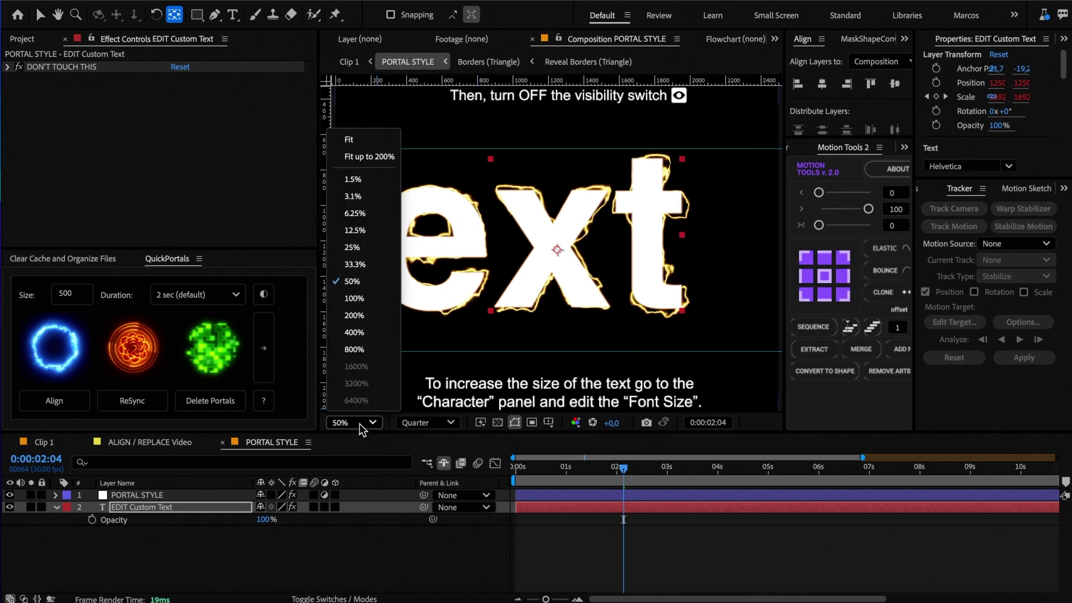
click(349, 139)
drag(585, 466, 566, 480)
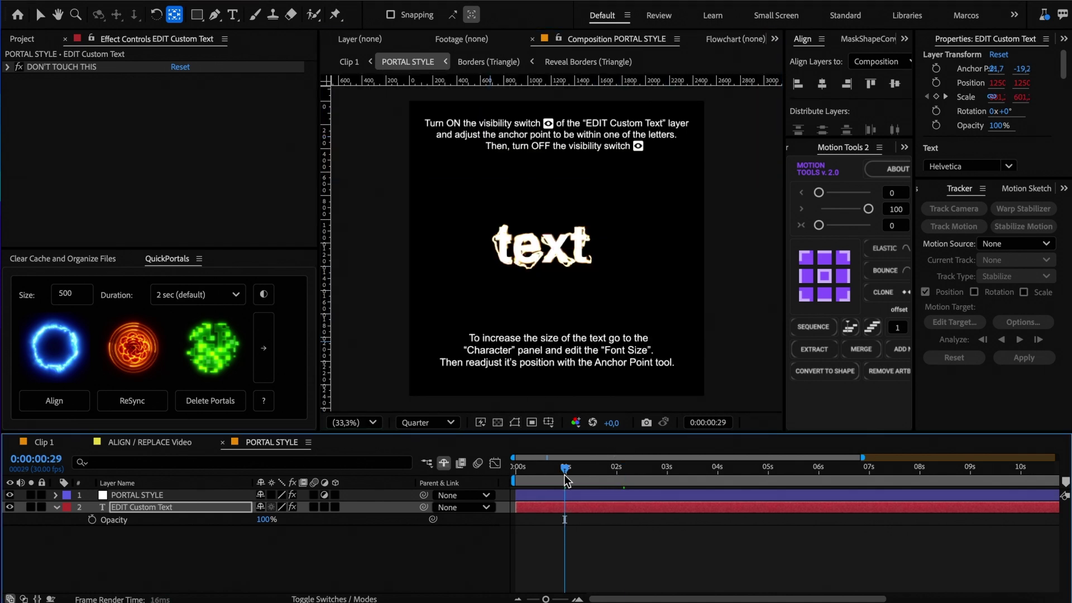
key(space)
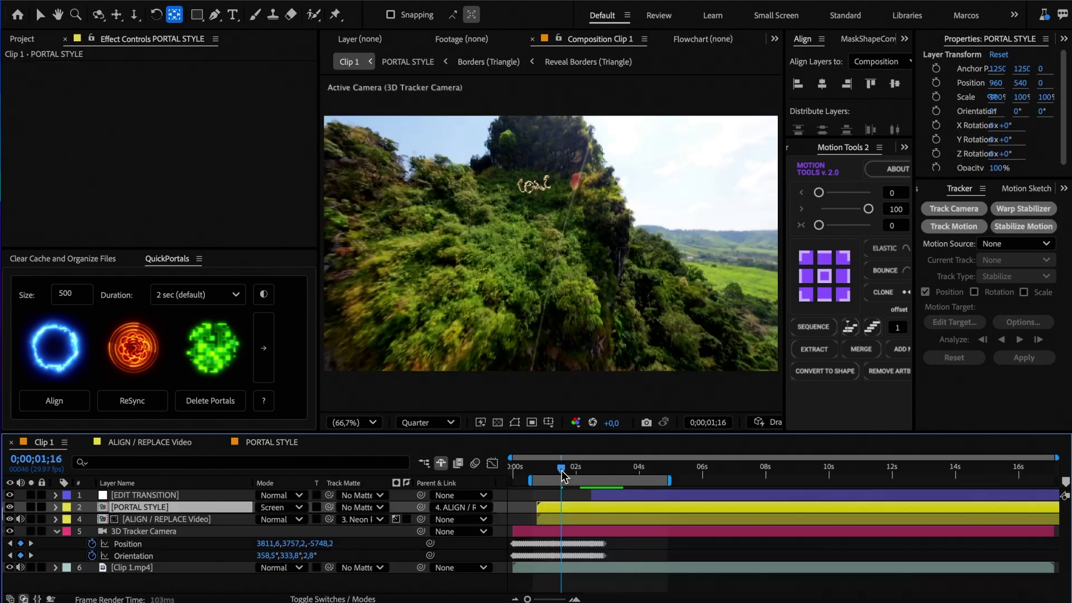
key(space)
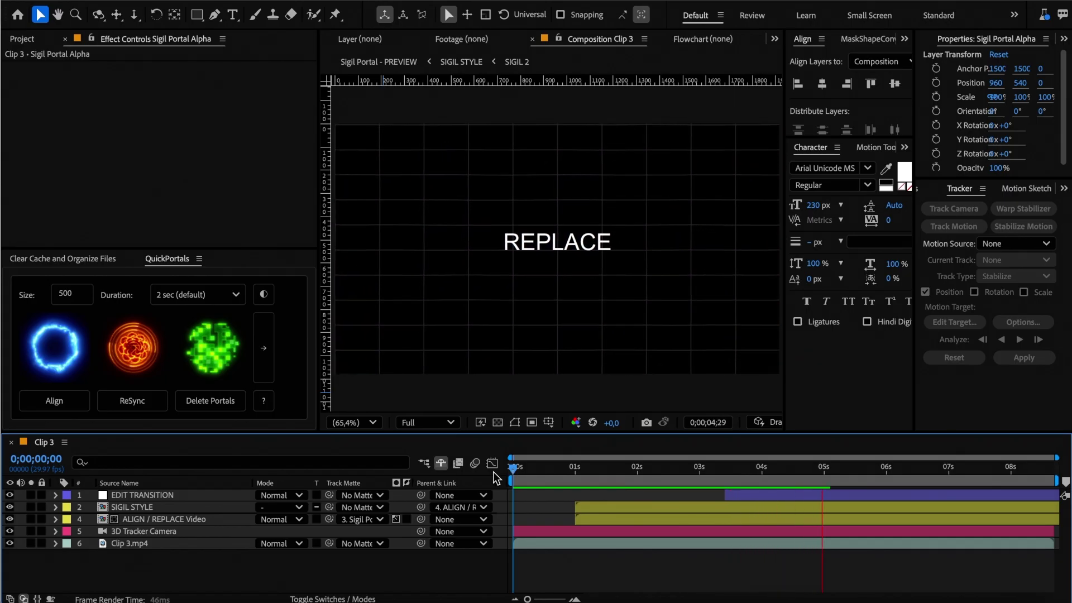
Open the SIGIL STYLE precomp and cycle its design through Tesseract and Daredevil to Timekeeper
drag(820, 468, 732, 469)
double_click(135, 506)
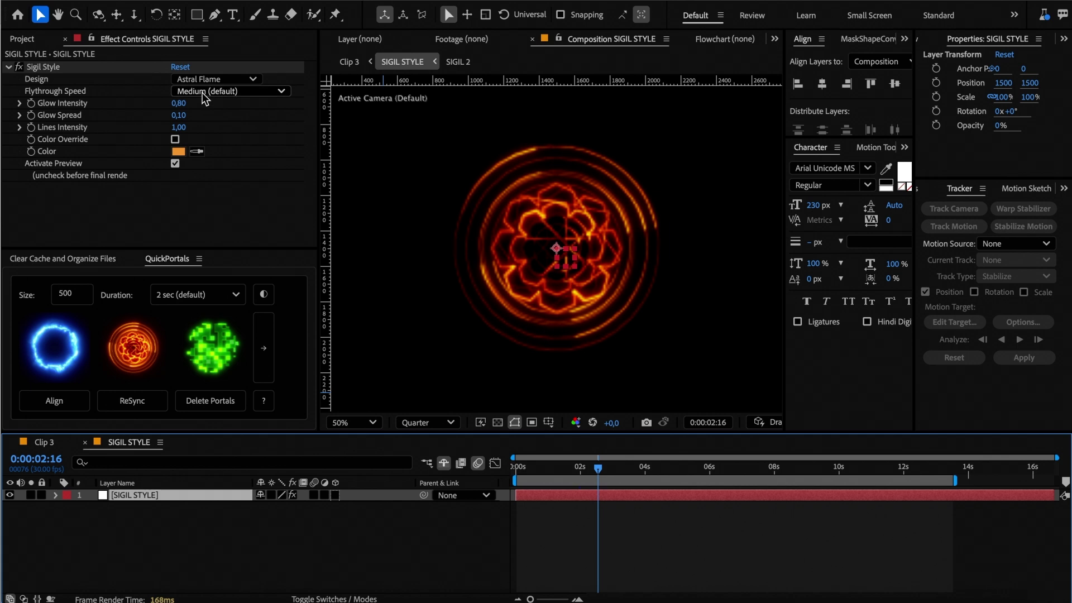
click(209, 80)
click(206, 91)
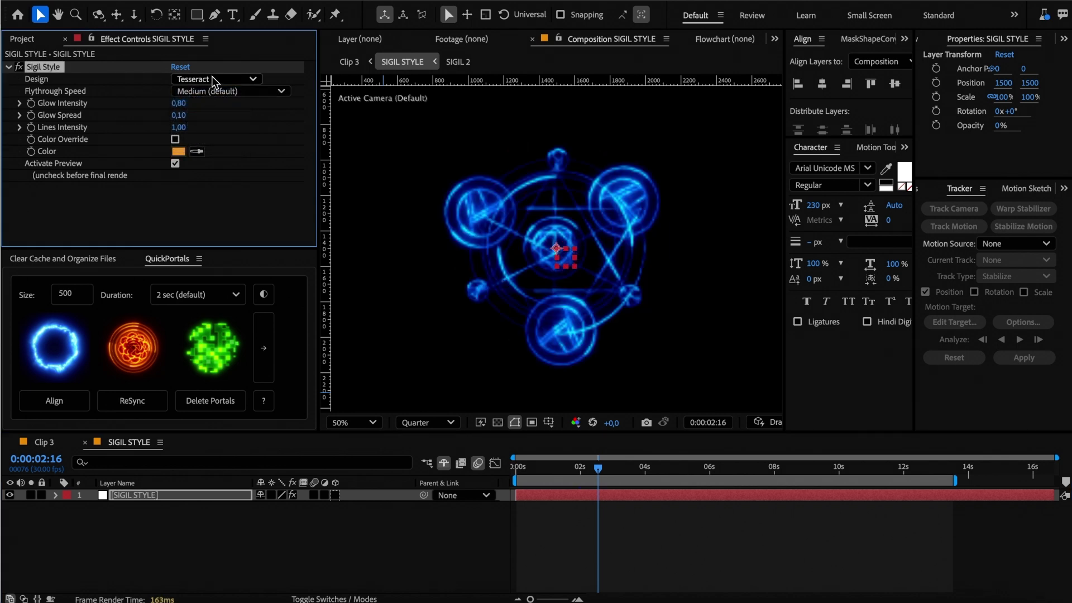
click(213, 78)
click(208, 120)
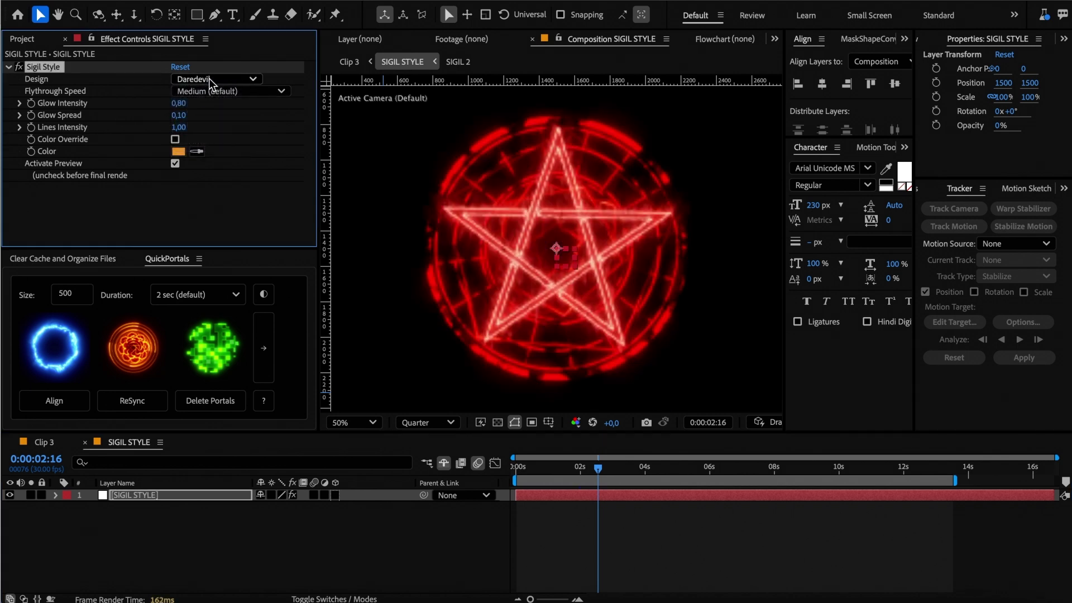
click(209, 79)
click(203, 138)
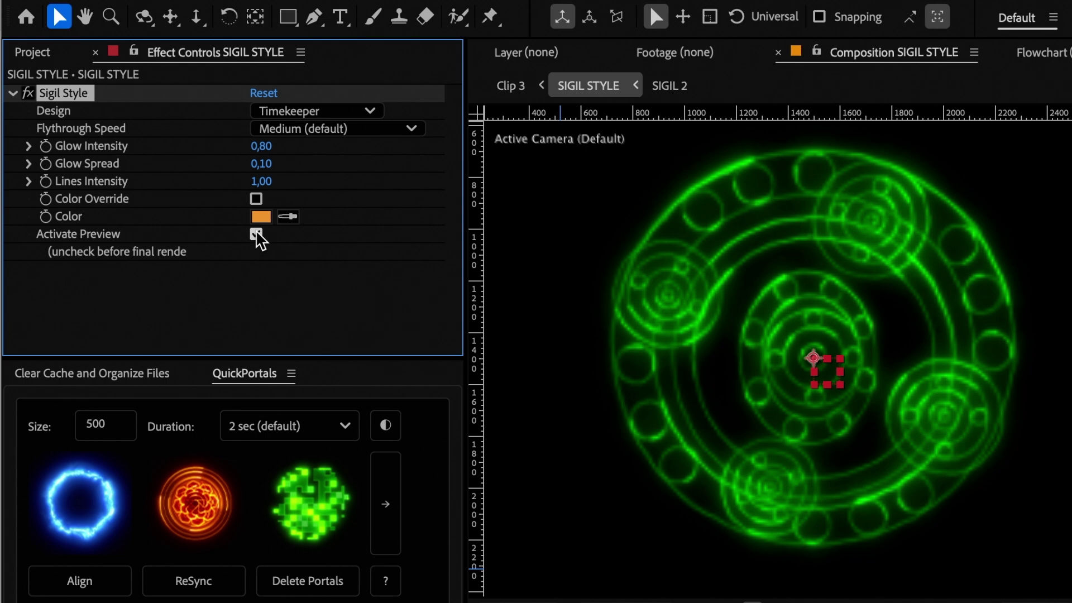
Play the sigil animation, toggling its preview and zooming to 200% and back out
click(570, 401)
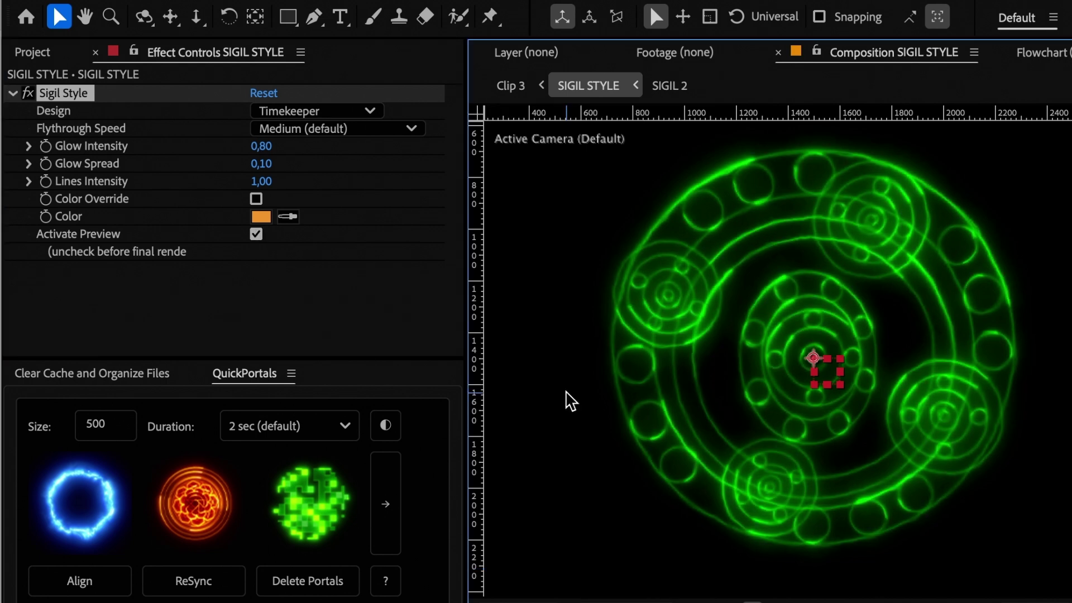
key(space)
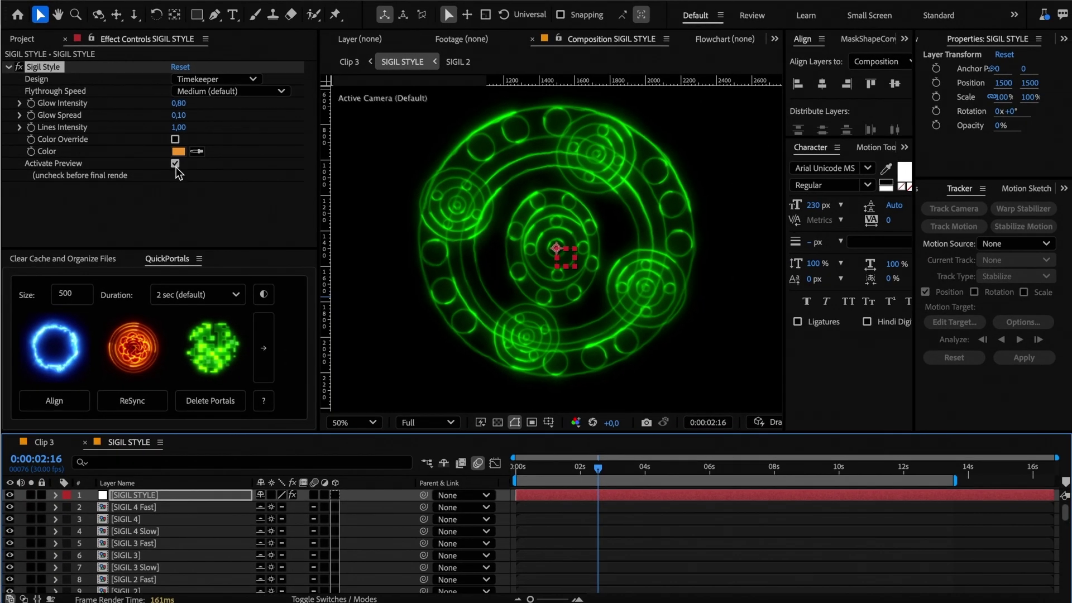
click(175, 164)
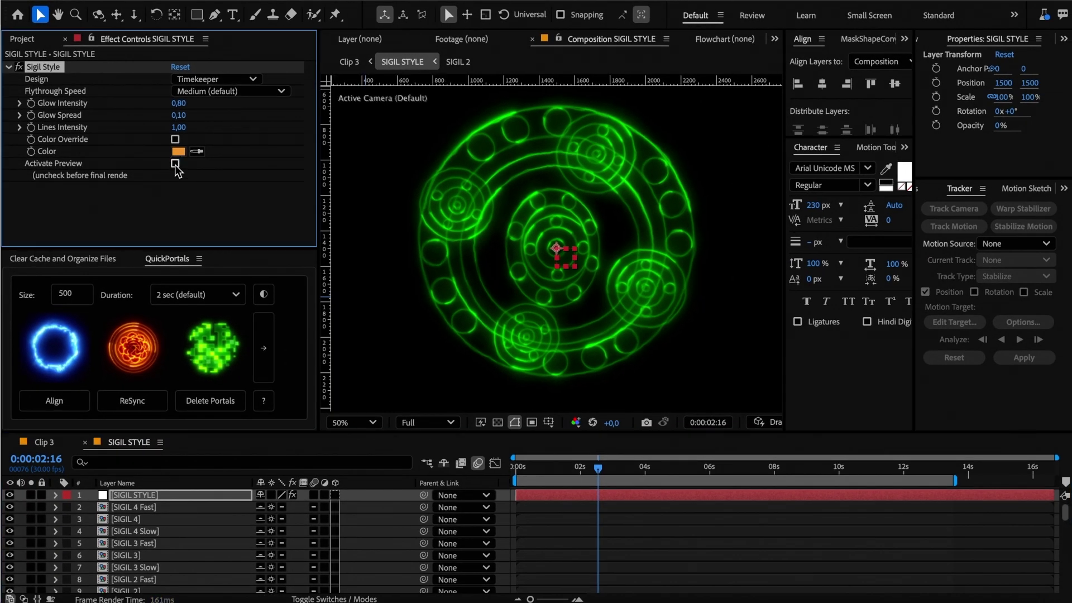
key(period)
key(period)
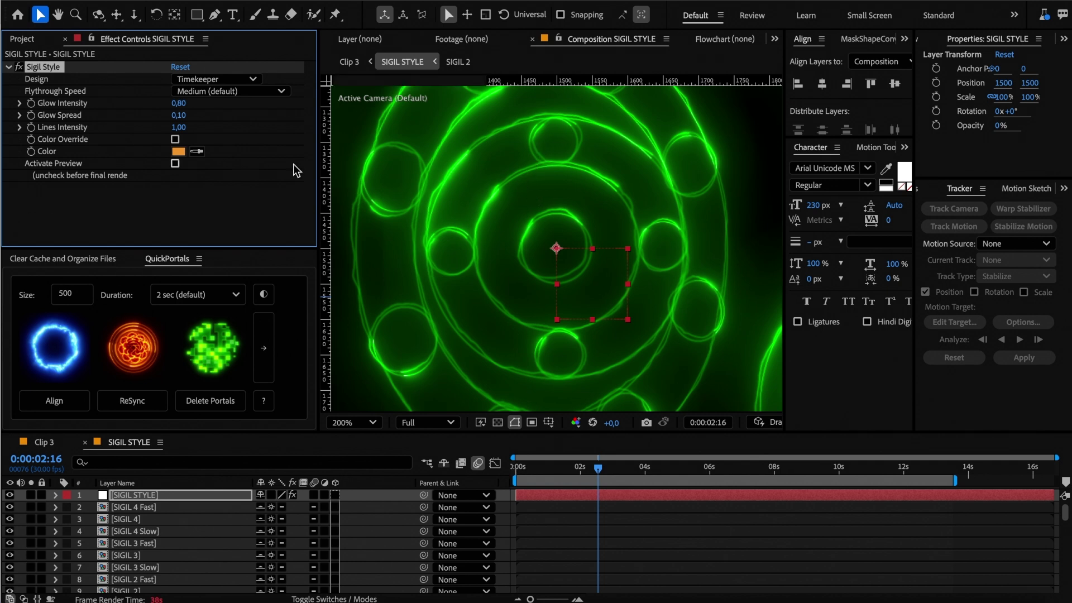
click(175, 164)
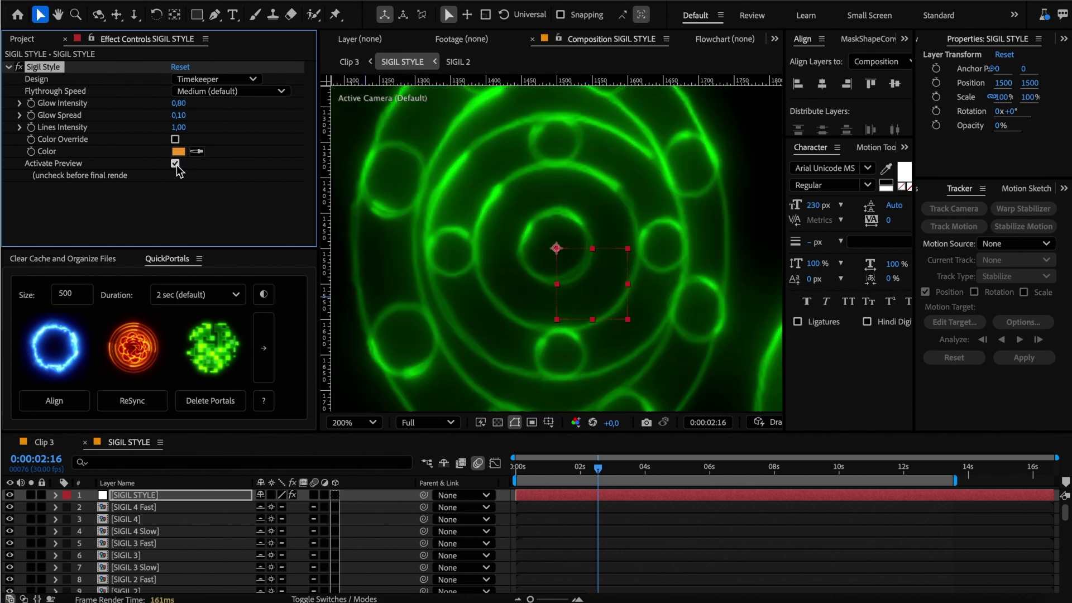
key(comma)
key(comma)
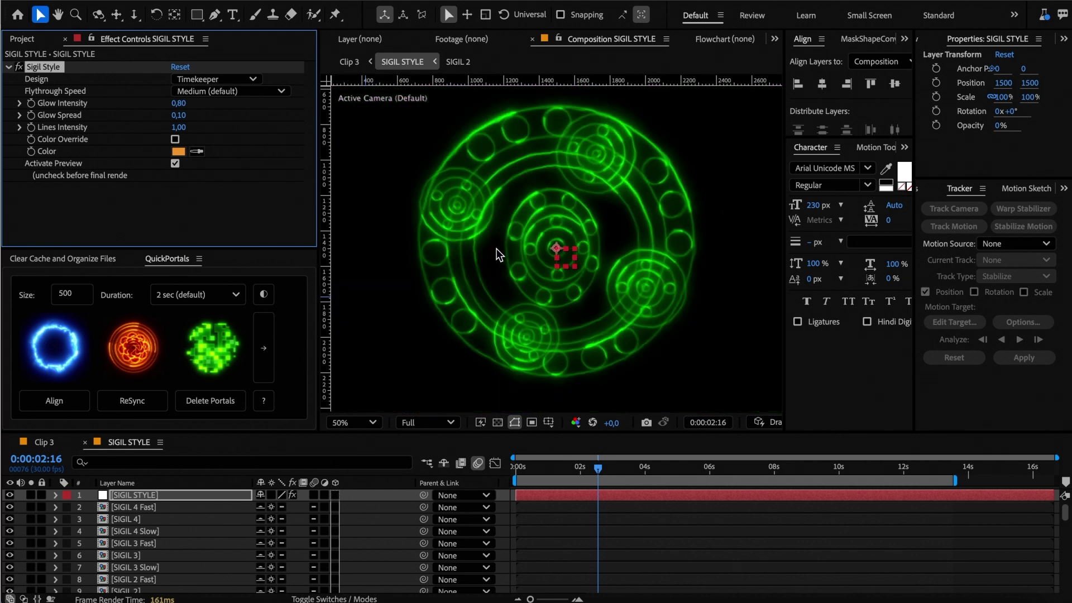
Turn off Activate Preview, test a blue colour override then disable it, and set Design to Tesseract
click(175, 139)
click(175, 164)
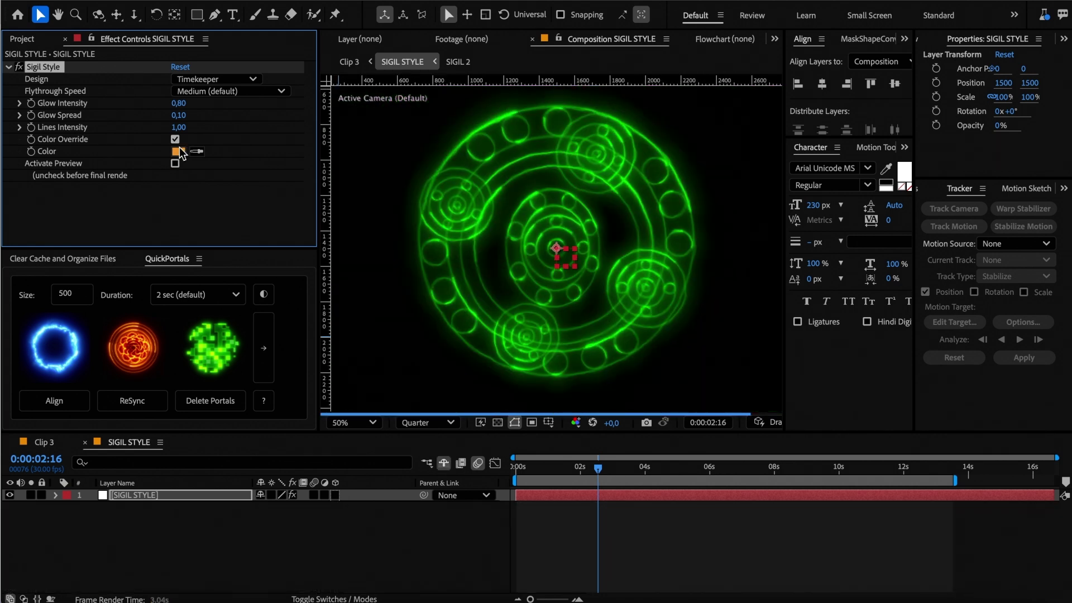
click(177, 151)
click(612, 216)
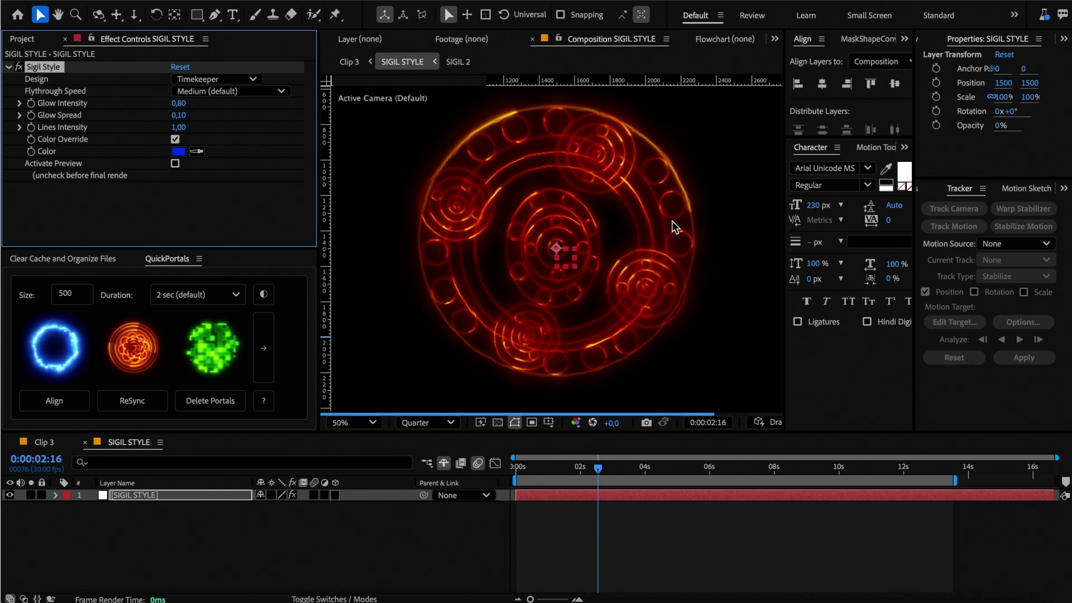
click(175, 139)
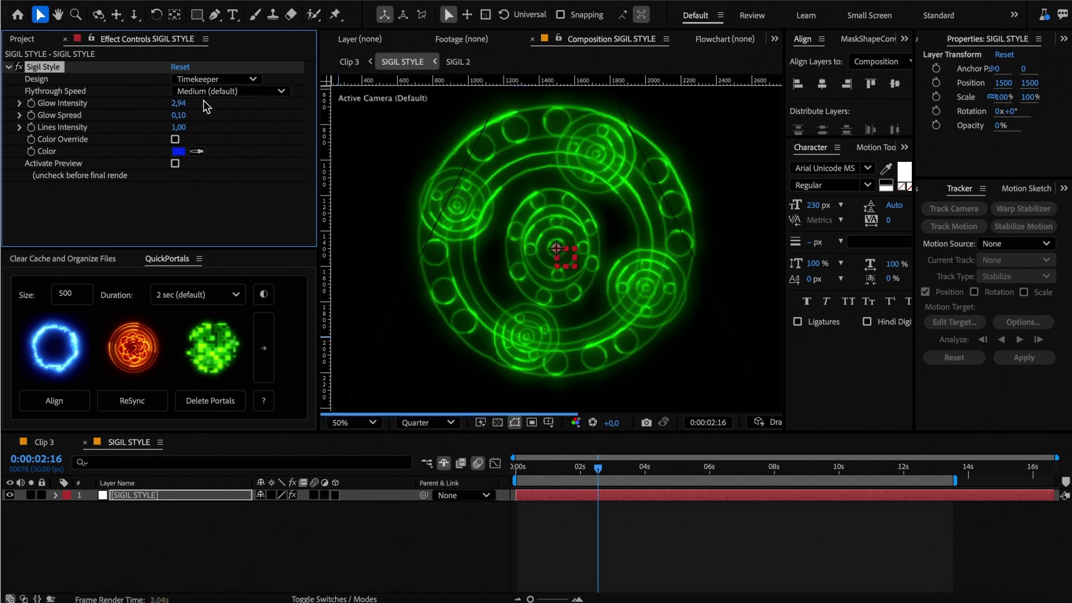
click(215, 79)
click(195, 88)
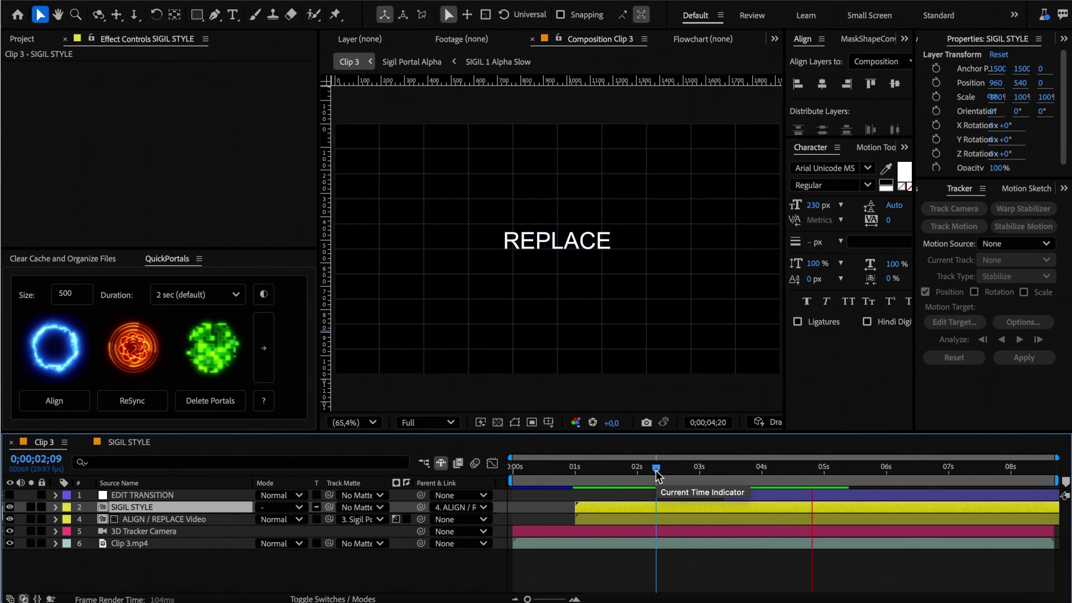
Scrub ahead, open the SIGIL STYLE precomp and set its Flythrough Speed to Fast
drag(655, 470, 747, 472)
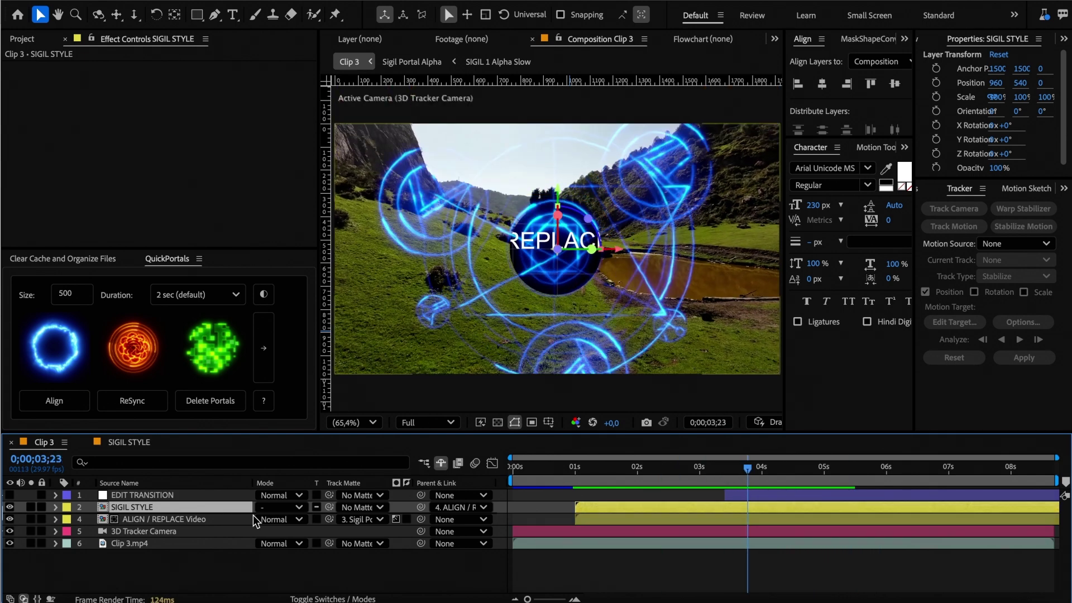
double_click(229, 506)
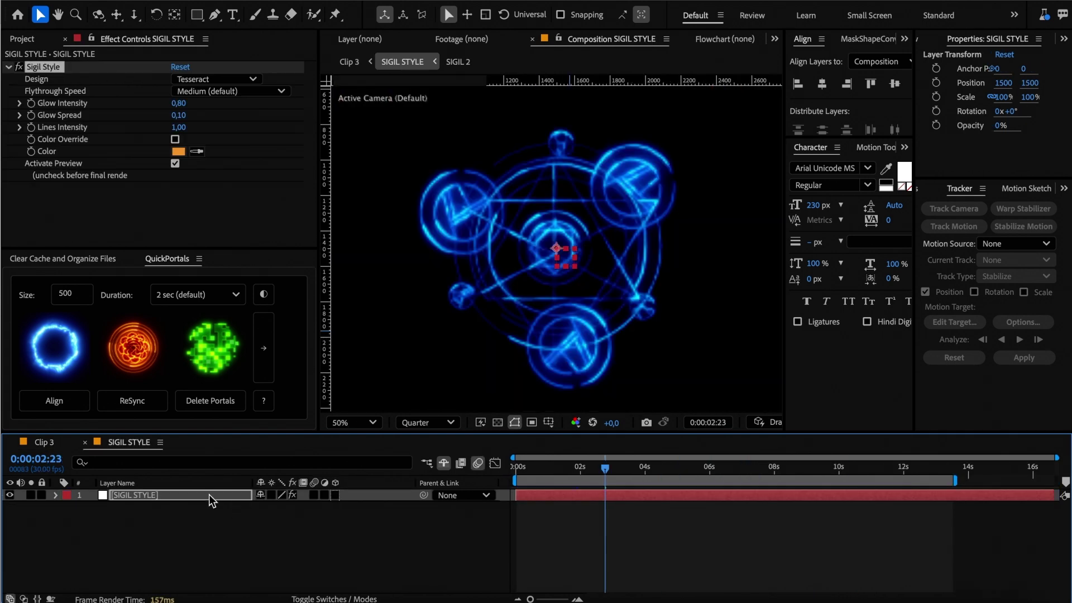
click(198, 93)
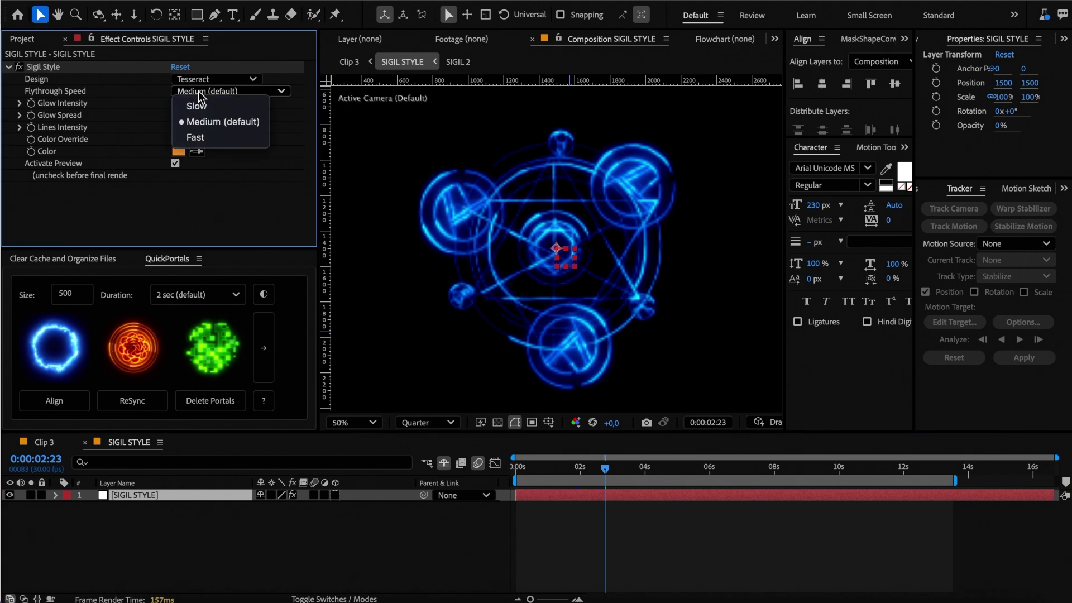
click(195, 138)
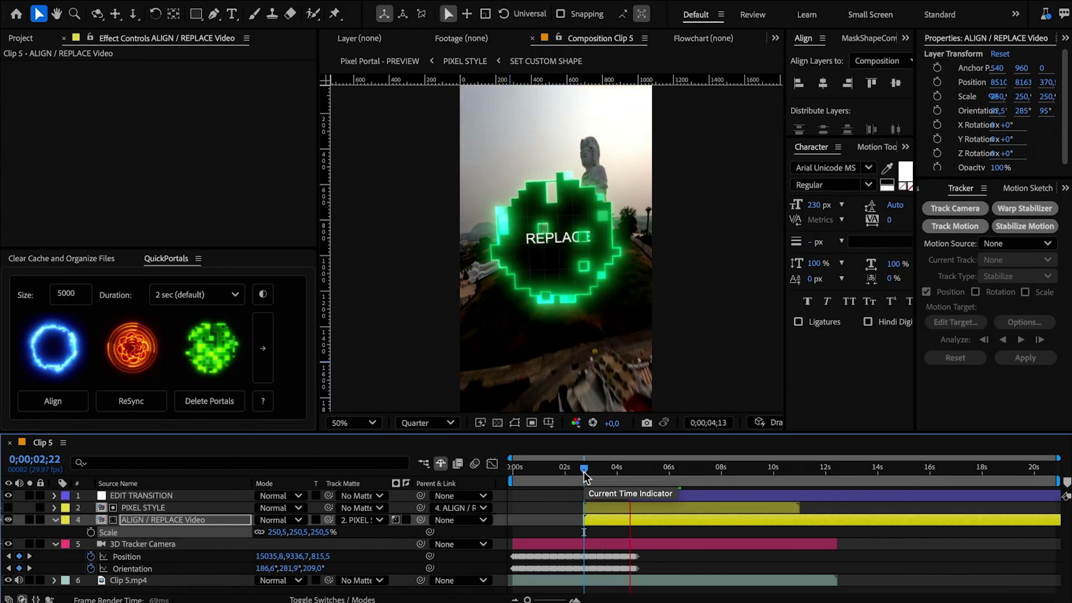
Open the PIXEL STYLE precomp, select EDIT STYLE and raise the edge Pixel Size to 107
drag(594, 471, 618, 475)
double_click(184, 507)
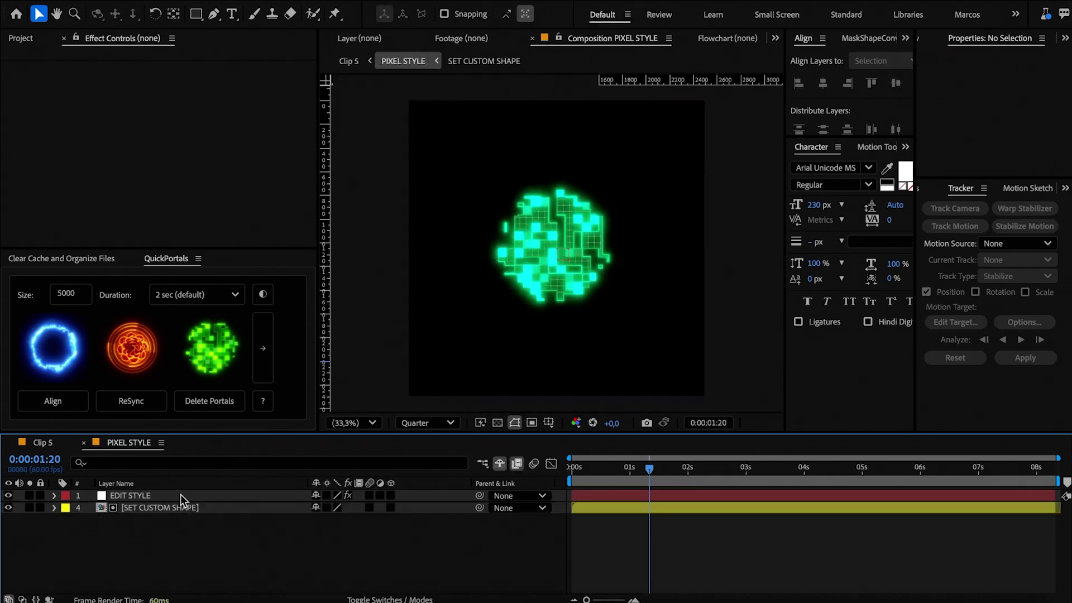
click(179, 496)
drag(187, 123, 231, 121)
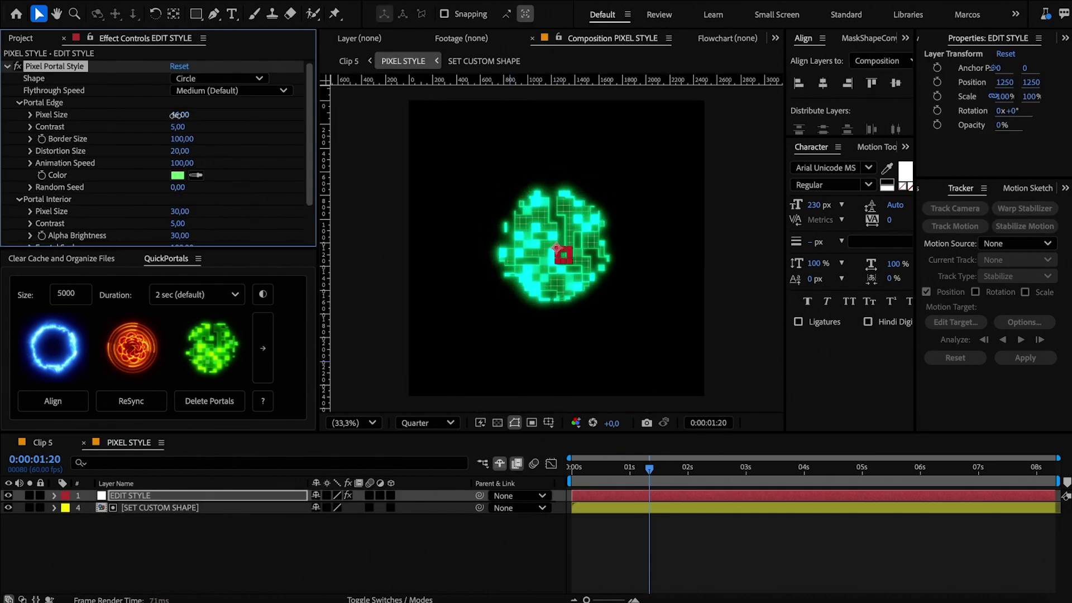
click(227, 91)
click(225, 93)
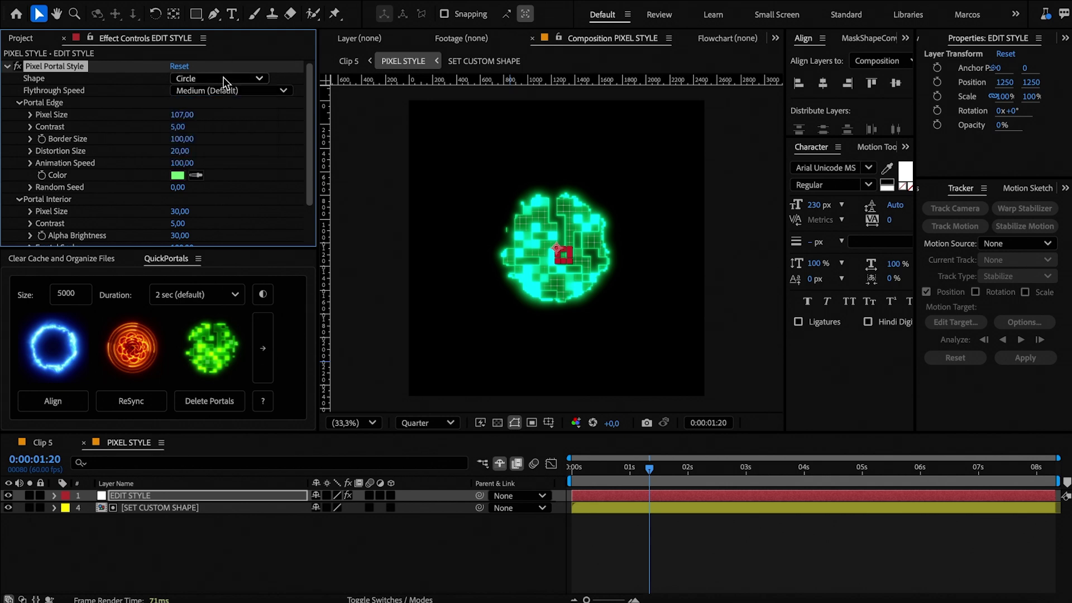
With distortion and border removed, try Hexagon, Triangle, Square and Star shapes, ending on Circle
click(223, 82)
click(214, 106)
drag(179, 151, 134, 151)
click(199, 129)
click(207, 80)
click(201, 140)
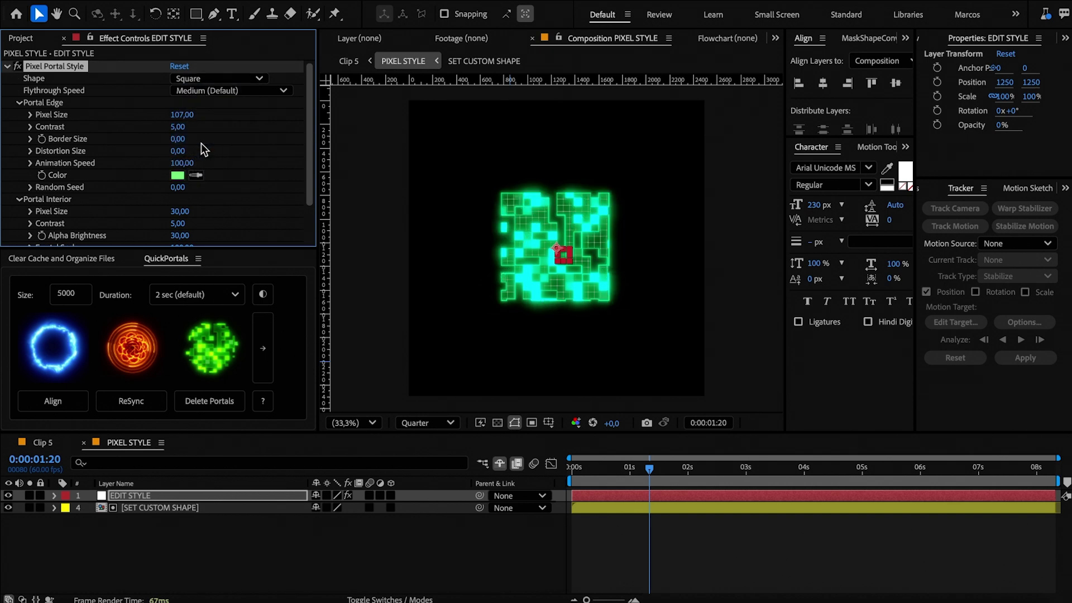
click(201, 80)
click(196, 156)
click(200, 81)
click(197, 93)
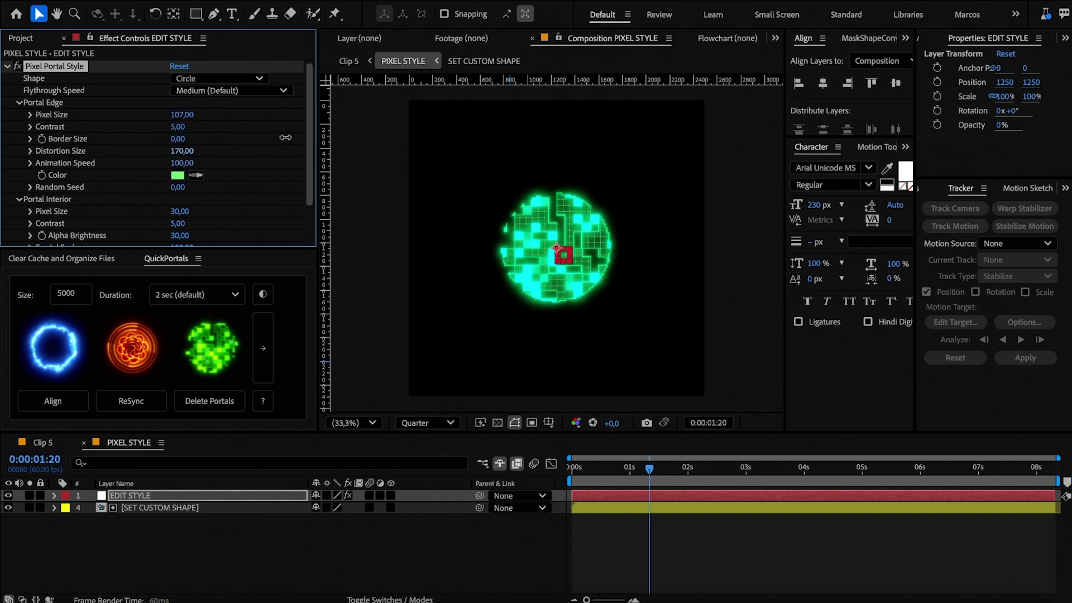
Set the edge Border to 128, interior Pixel Size to 46 and the edge colour to blue
drag(196, 141, 274, 125)
drag(180, 211, 188, 218)
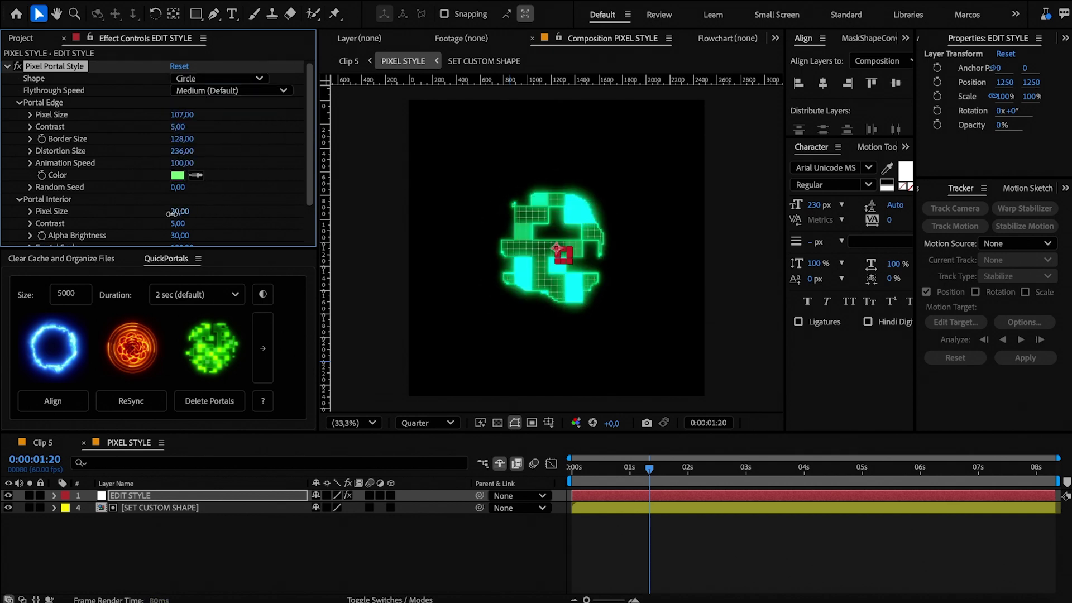
click(178, 176)
click(573, 276)
click(678, 220)
Reset the Pixel Portal Style effect to its default settings
scroll(246, 156, down, 2)
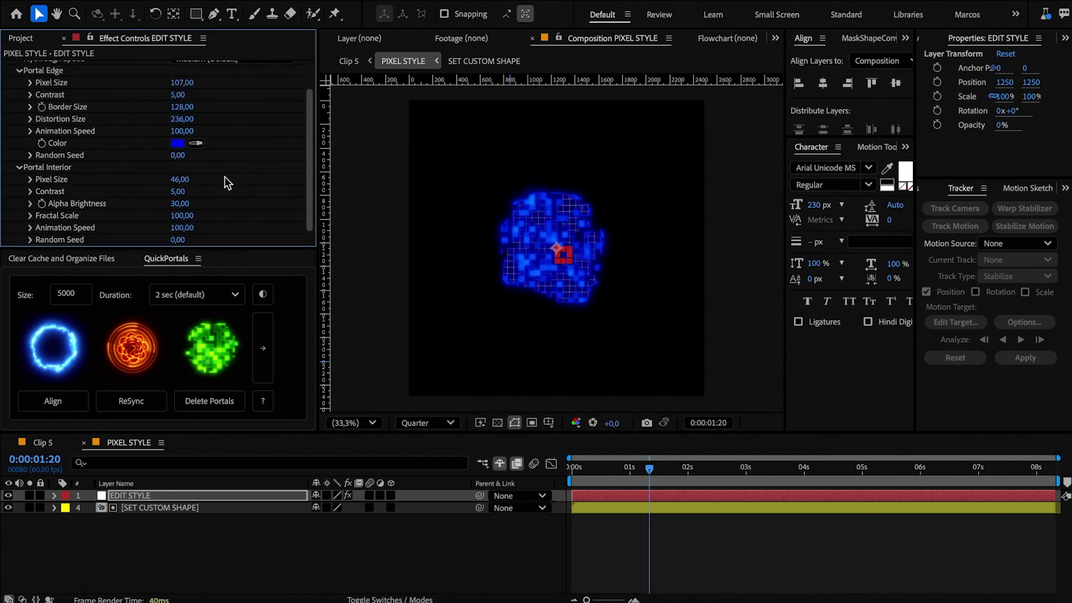
scroll(217, 182, up, 2)
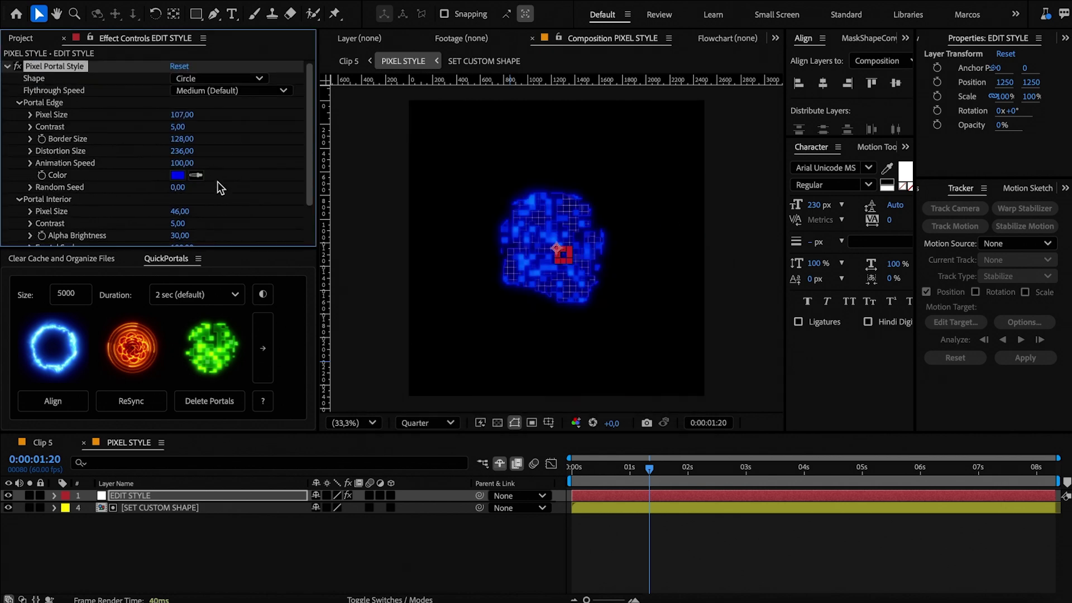
click(180, 66)
click(195, 81)
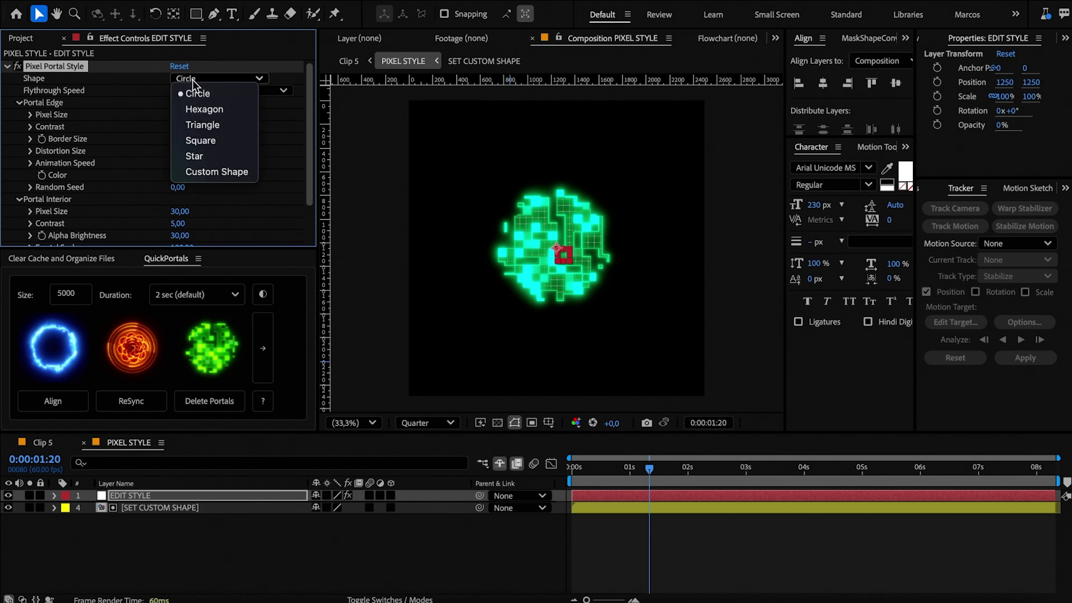
Set Shape to Custom Shape, open SET CUSTOM SHAPE and delete the existing star mask
click(198, 172)
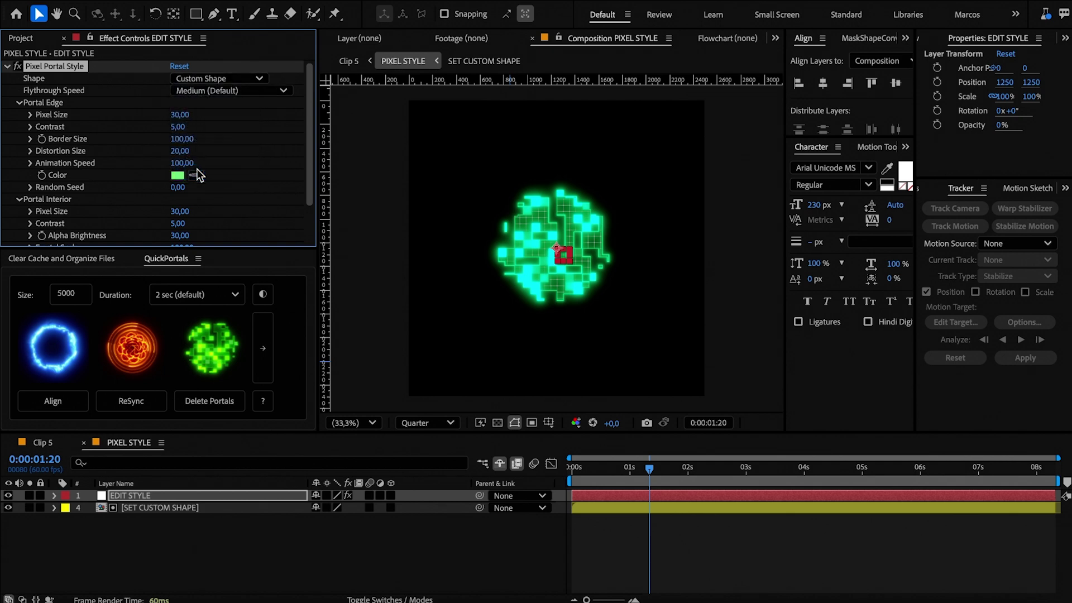
double_click(185, 508)
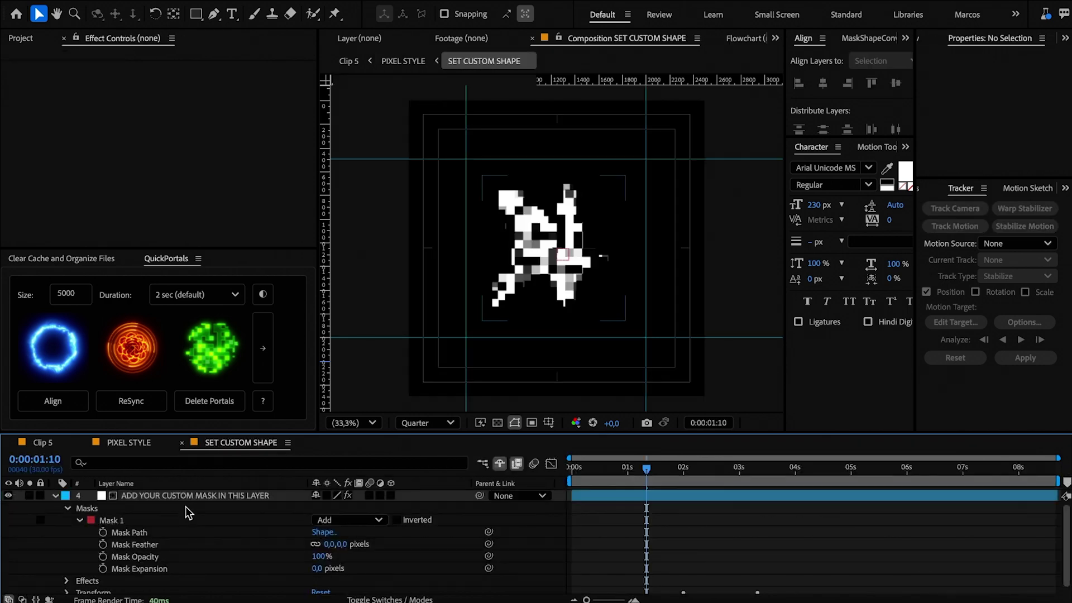
click(187, 496)
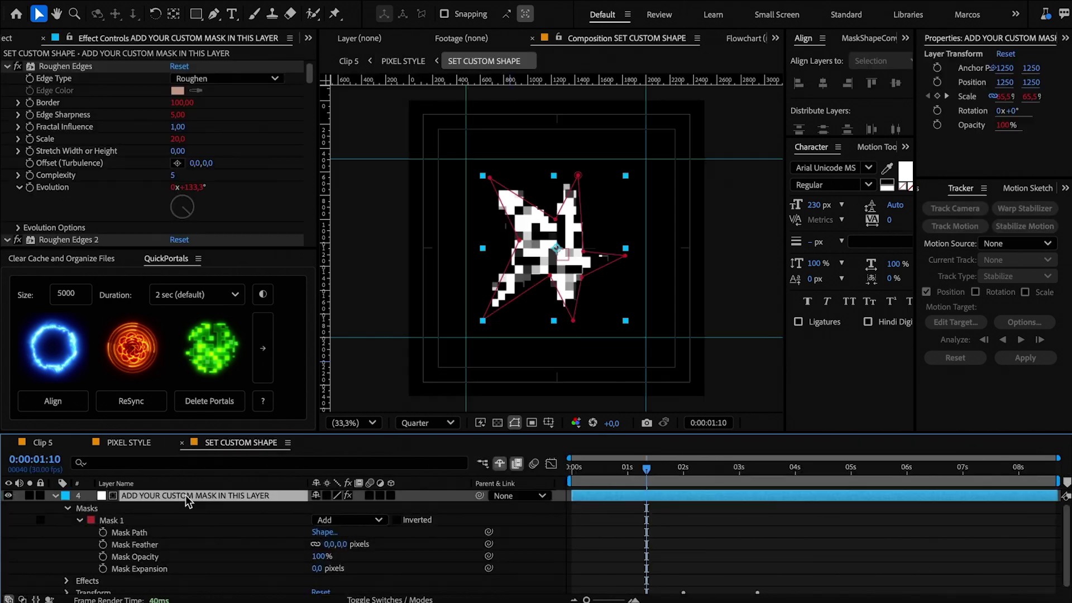
click(126, 520)
key(Delete)
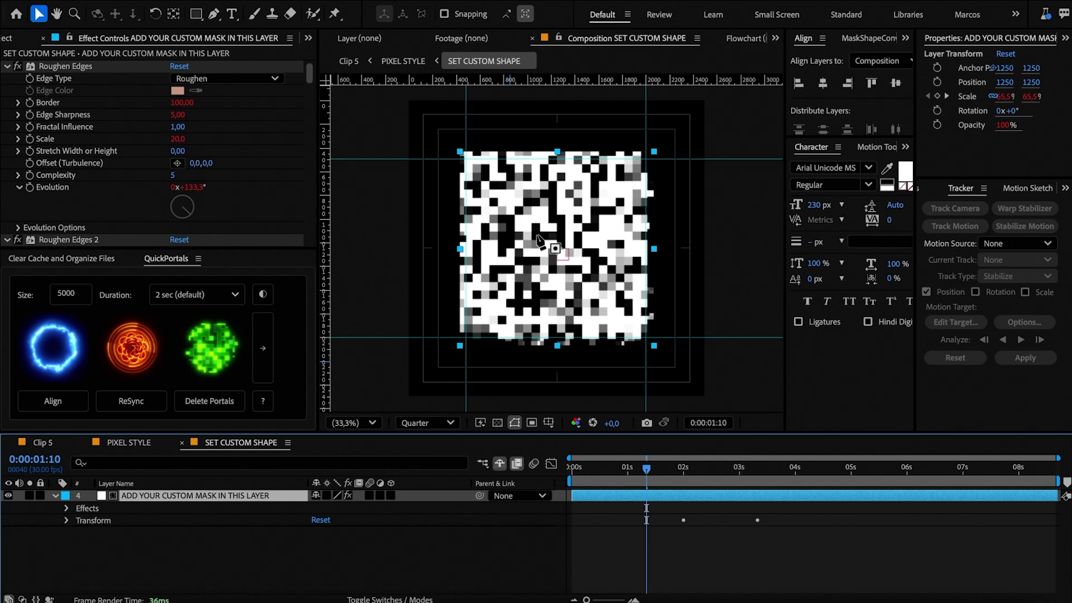
Draw a closed bow-tie mask with the Pen tool on the custom mask layer
key(g)
click(492, 195)
click(492, 294)
click(553, 251)
click(624, 297)
click(625, 198)
click(554, 228)
click(492, 194)
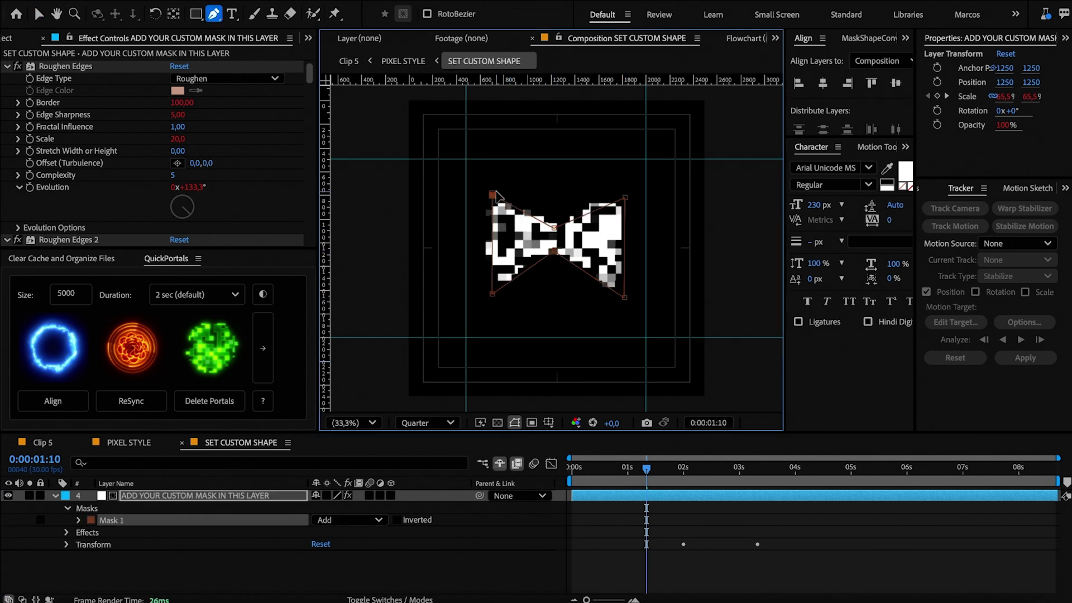
key(v)
Return to SET CUSTOM SHAPE and delete the bow-tie mask entirely from the layer
key(Tab)
click(475, 193)
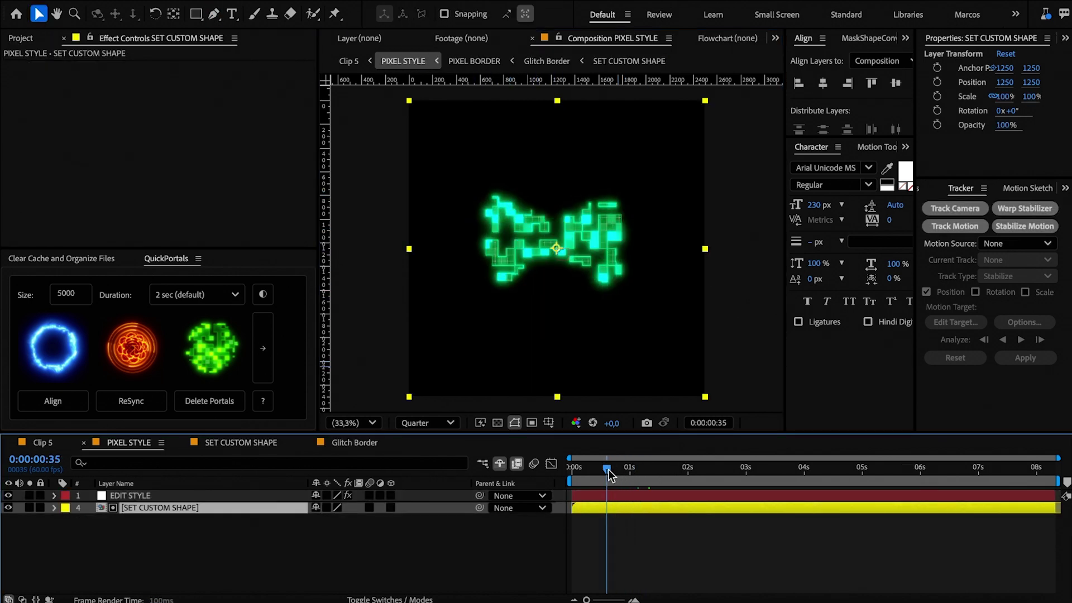
click(241, 442)
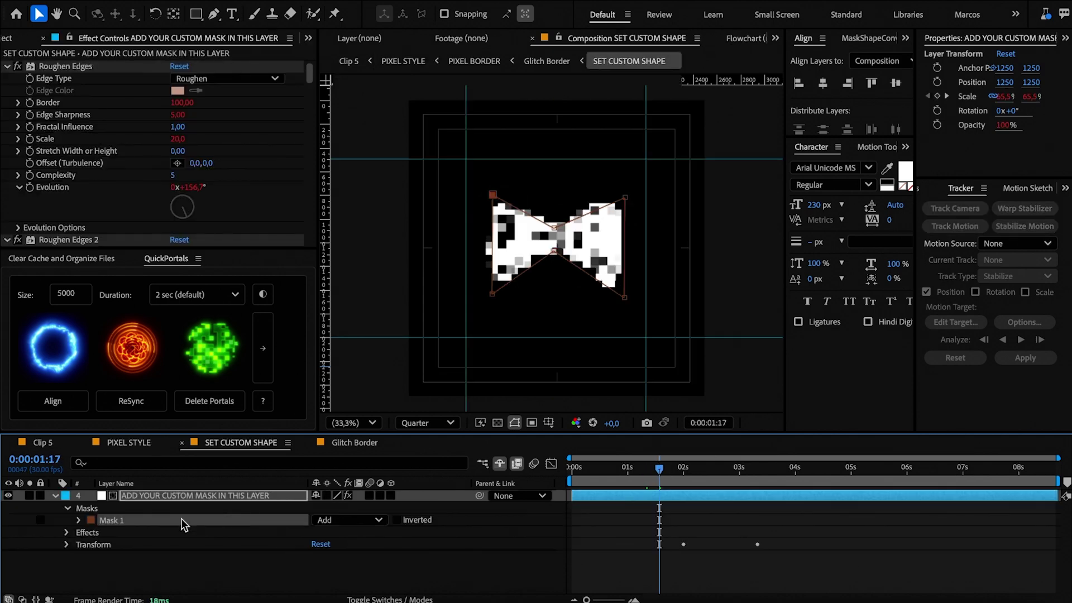
key(Delete)
double_click(216, 519)
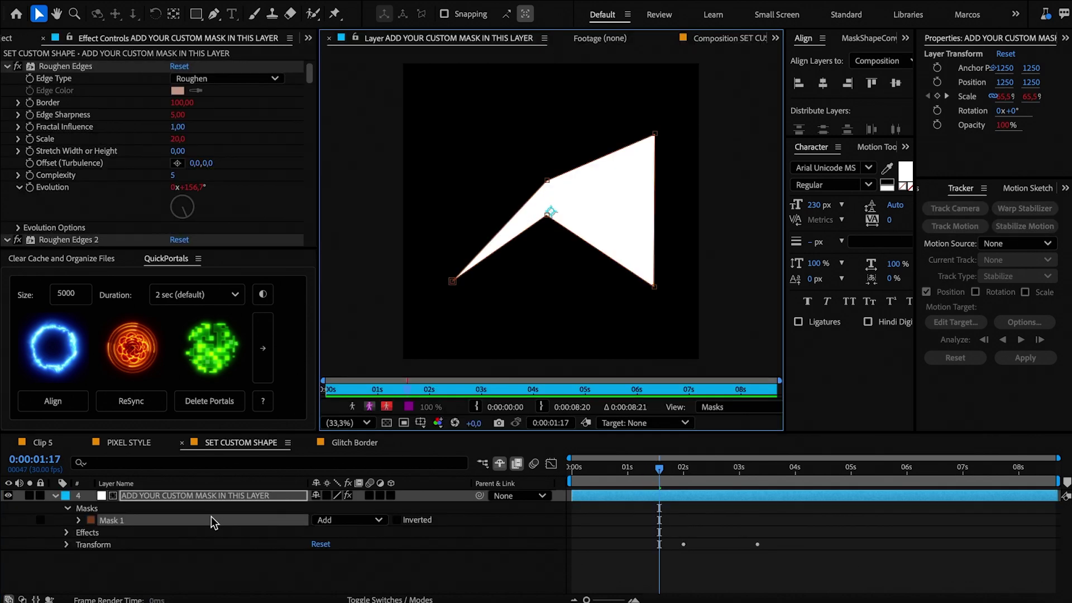
key(Delete)
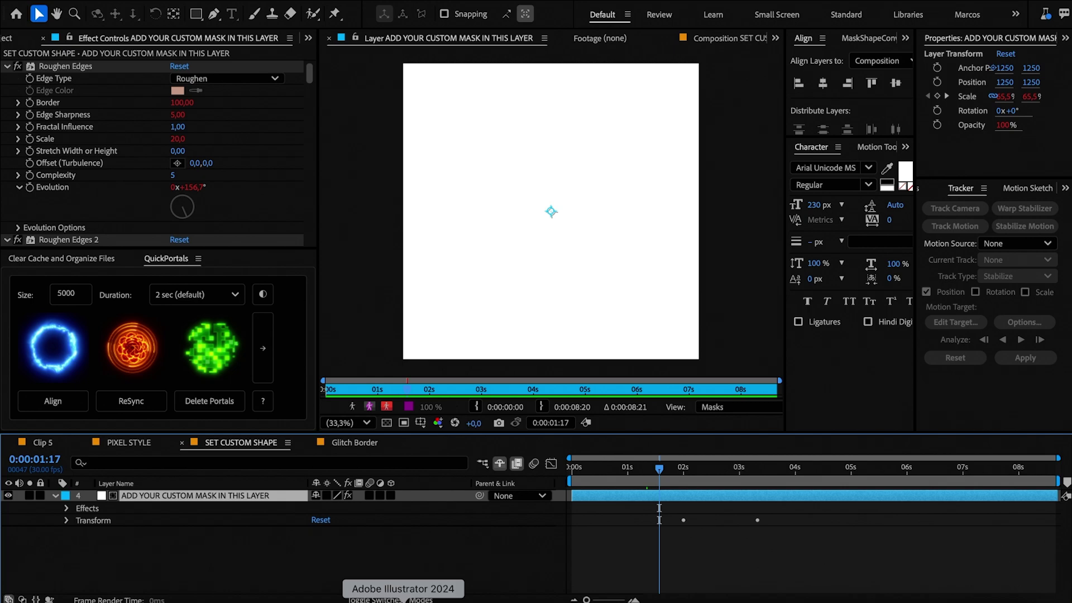
In a new Illustrator document, paste the Apple logo and trace it into vector paths
click(539, 597)
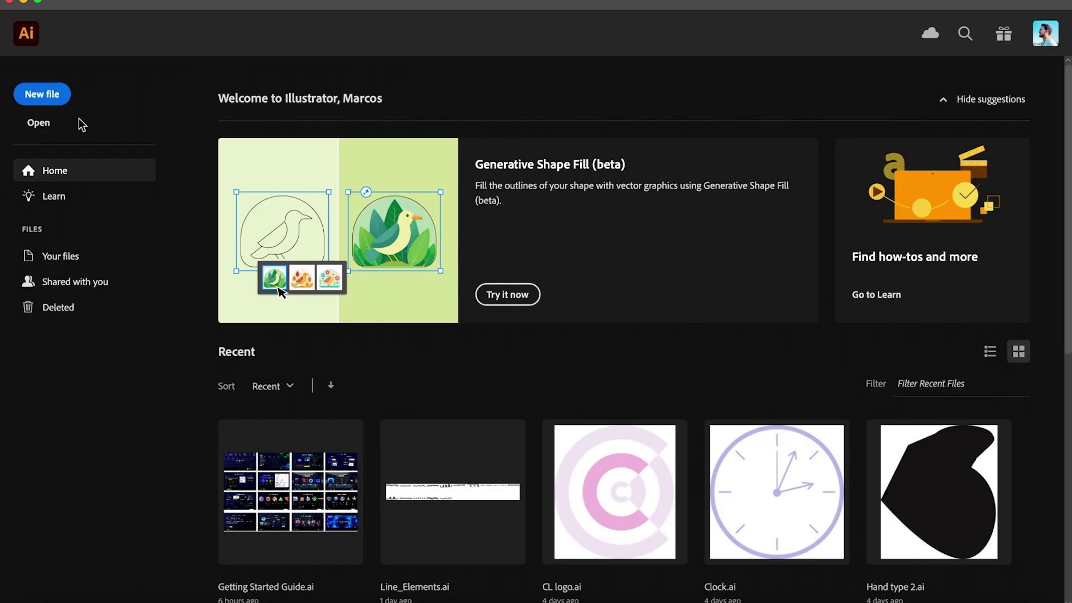
click(42, 94)
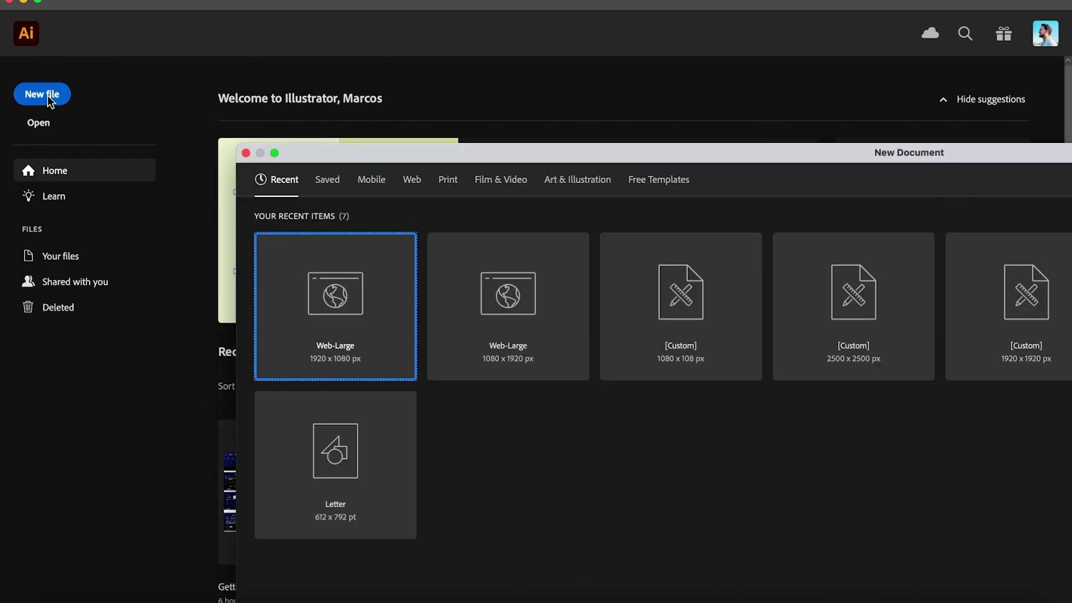
key(Return)
key(super+v)
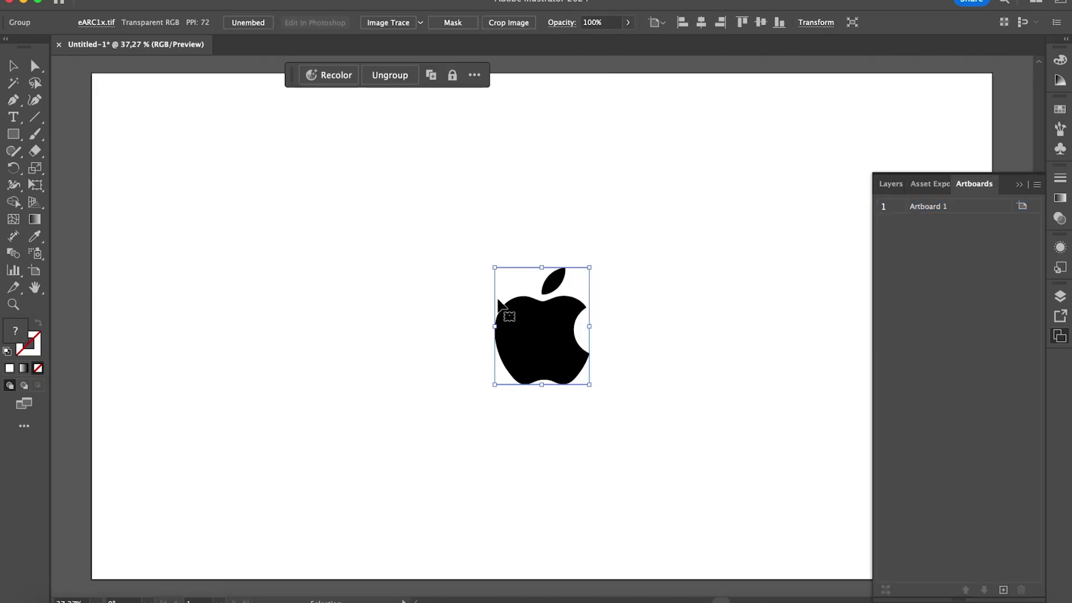
click(167, 0)
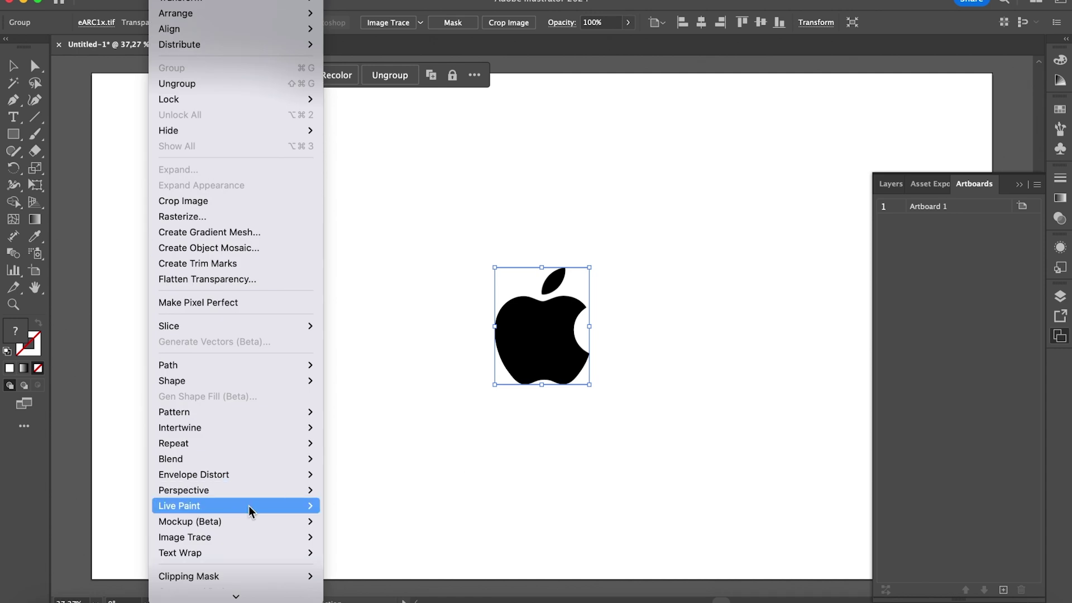
mouse_move(266, 538)
click(367, 553)
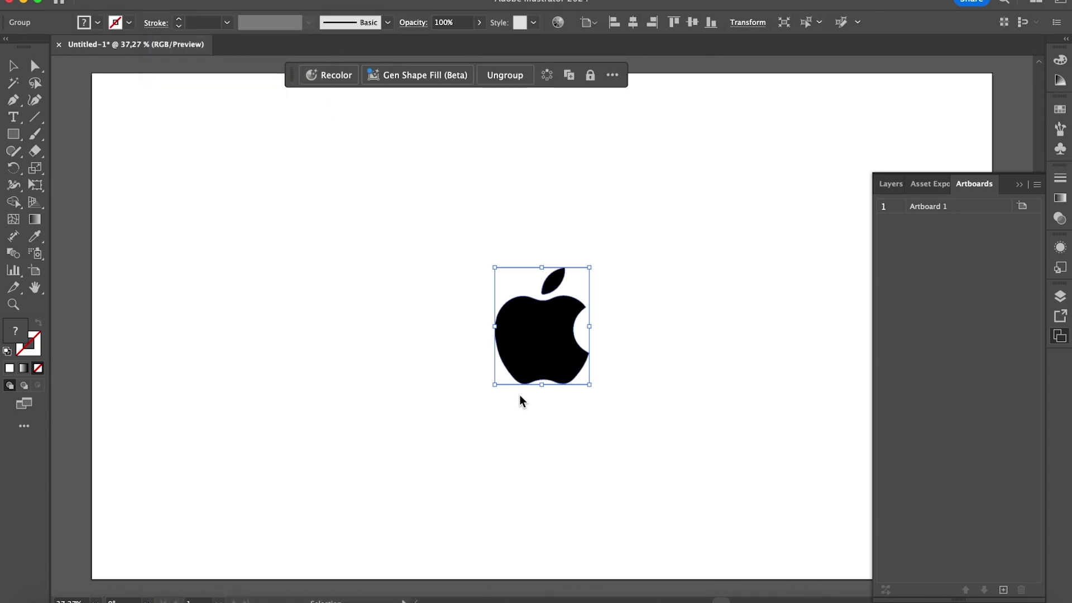
Zoom in and select all Apple body and leaf paths with Direct Selection
click(463, 383)
key(z)
drag(548, 323, 651, 268)
key(a)
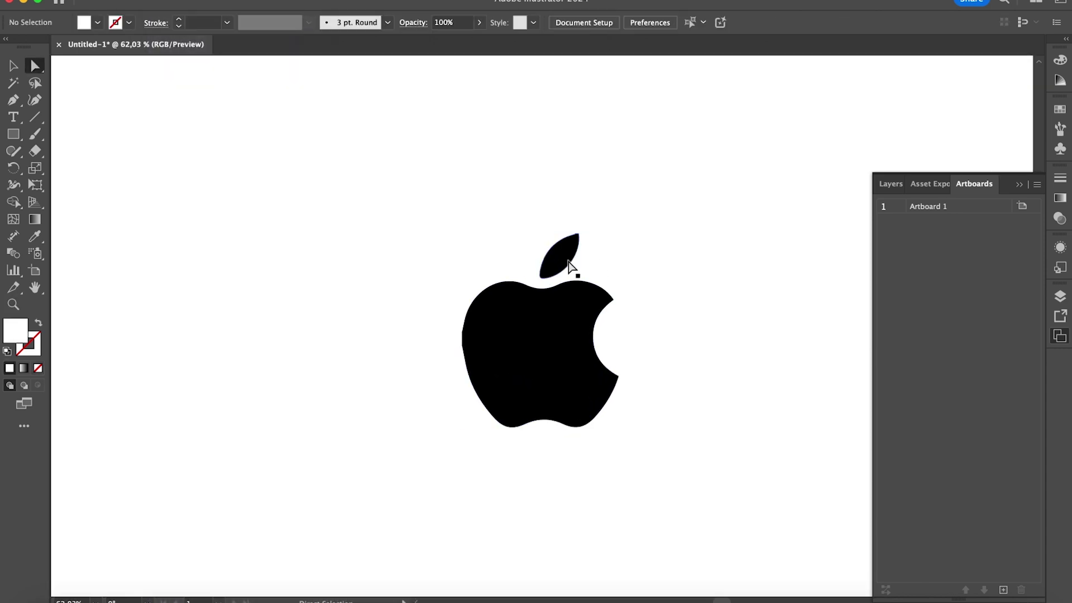
click(564, 264)
key(super+a)
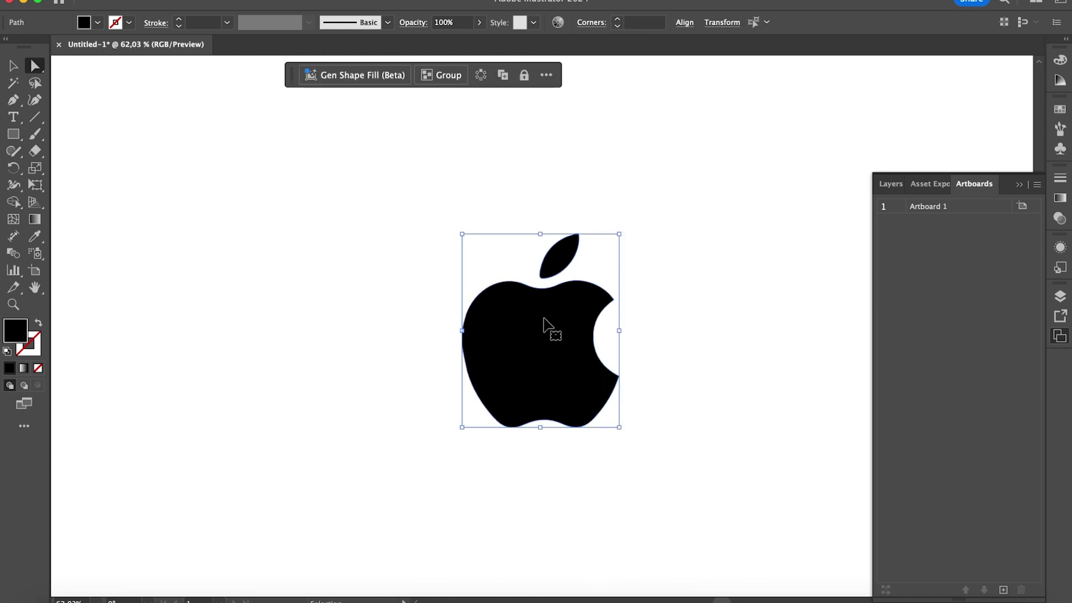
key(a)
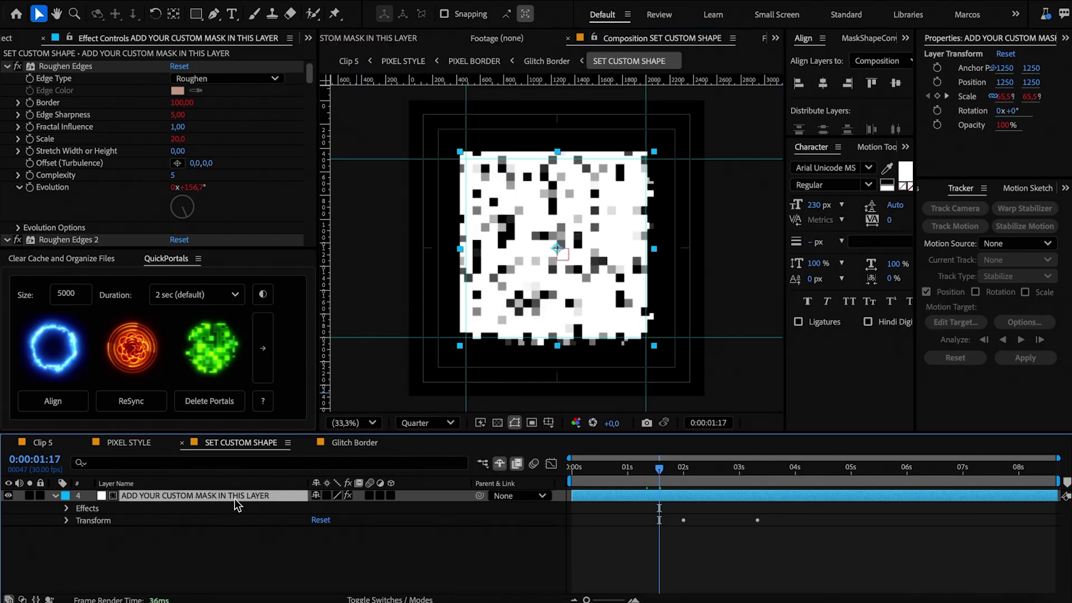
Paste the Apple paths as masks, scale them up, then play the PIXEL STYLE apple portal
key(super+v)
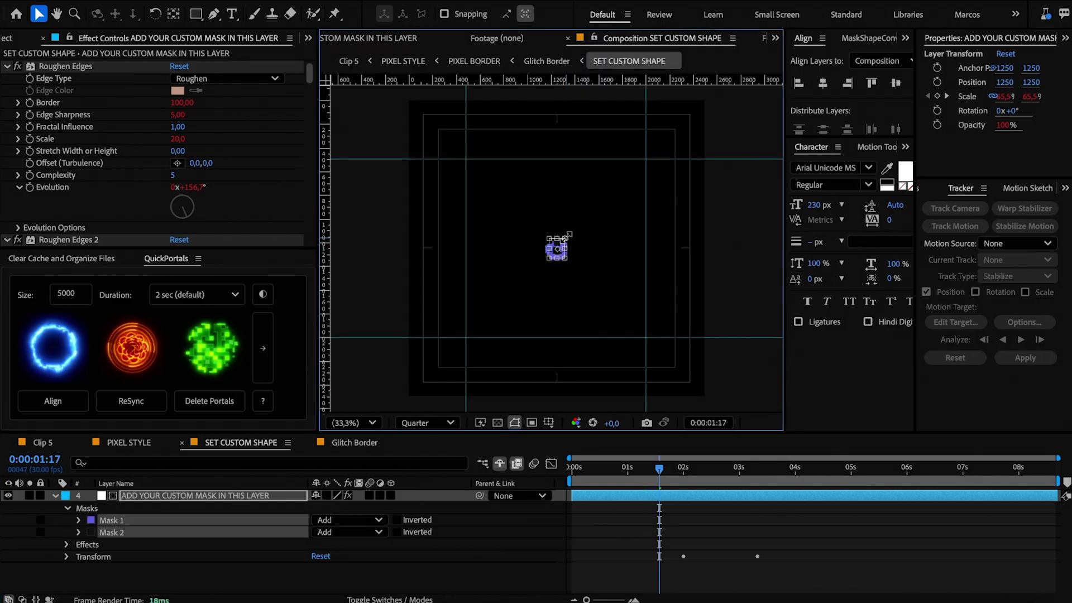
drag(601, 192, 621, 168)
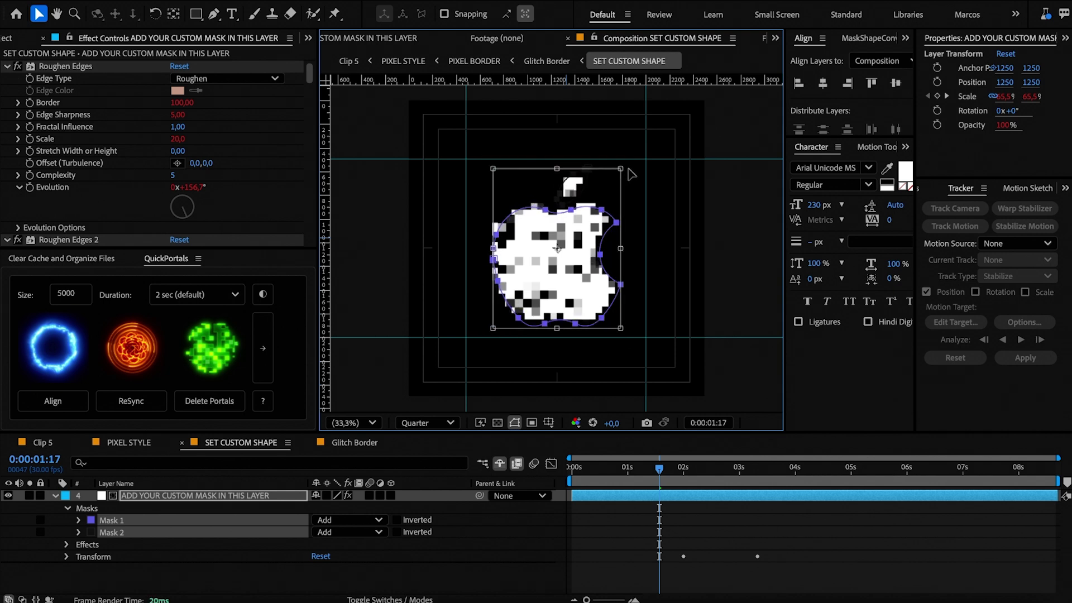
click(403, 61)
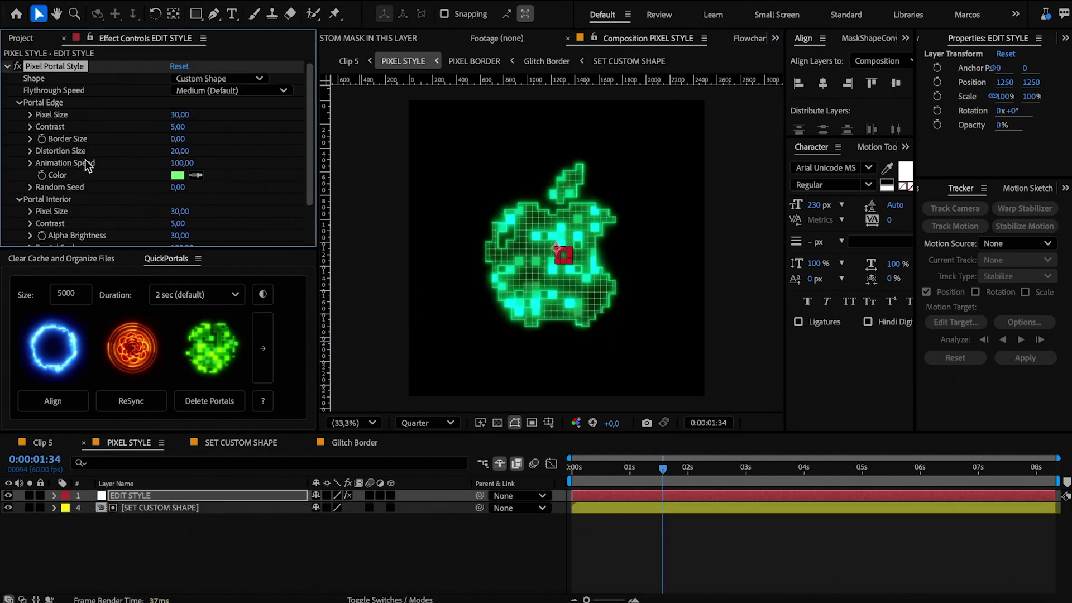
click(588, 470)
key(space)
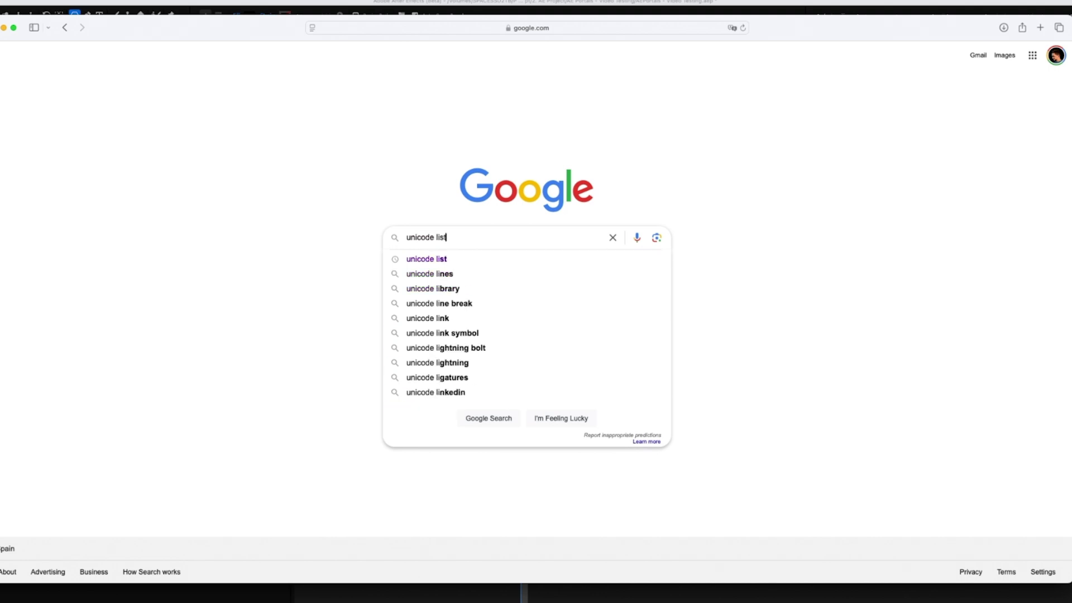
Search 'unicode list', open Symbl.cc's table and copy the Armenian Eternity Sign U+058D
key(Return)
click(235, 330)
scroll(445, 282, down, 15)
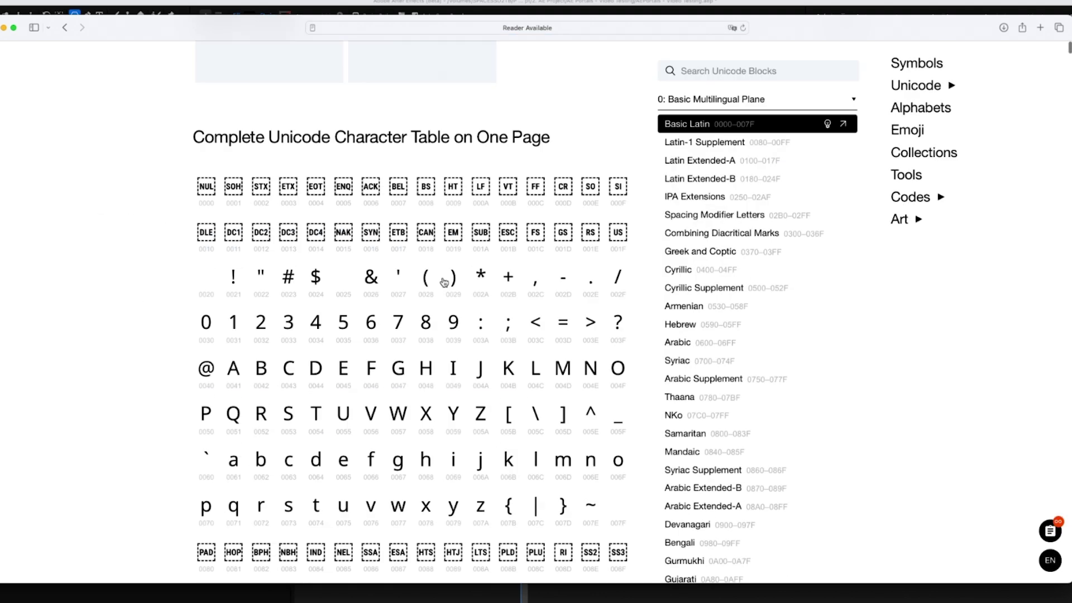
scroll(445, 282, down, 20)
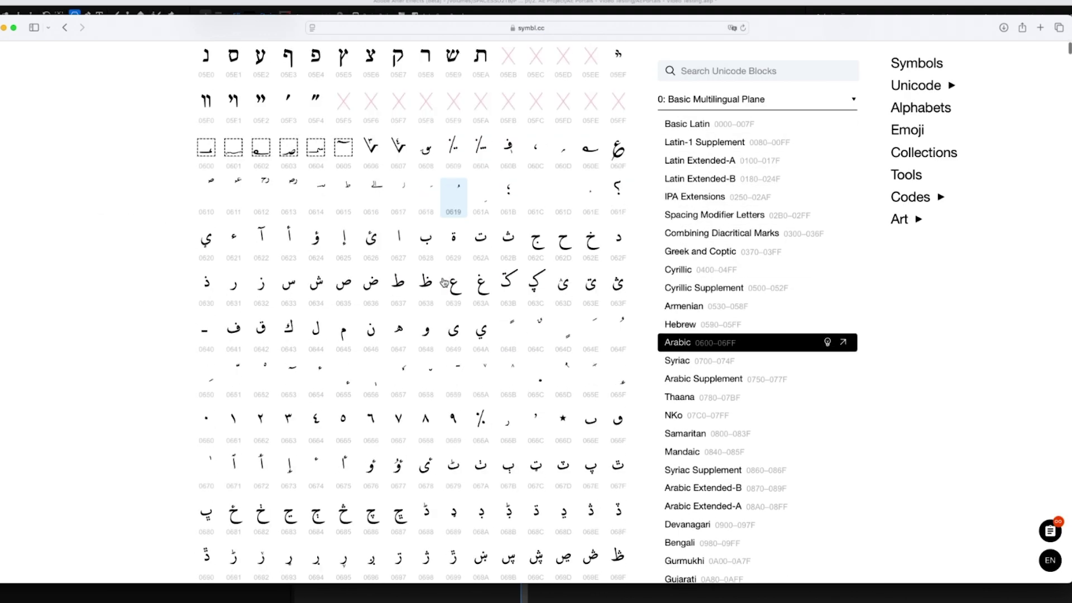
scroll(443, 282, up, 6)
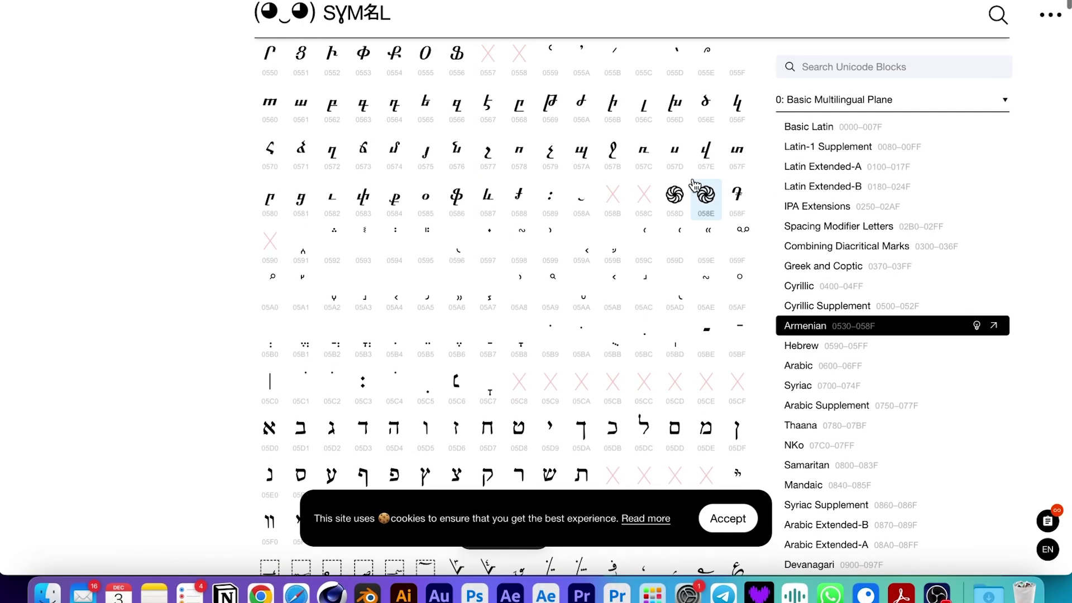
click(675, 194)
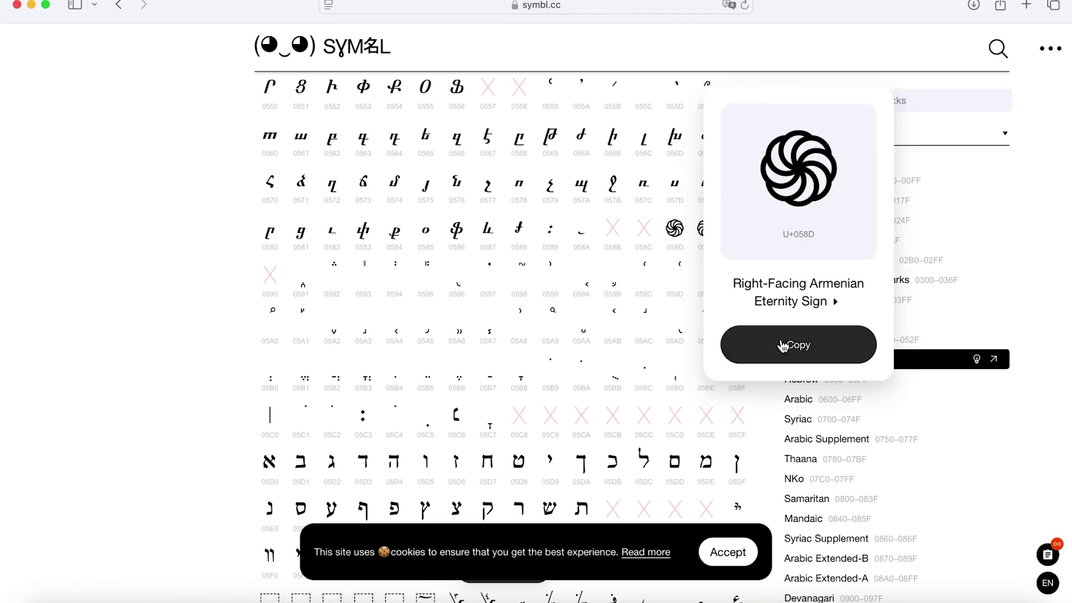
click(783, 311)
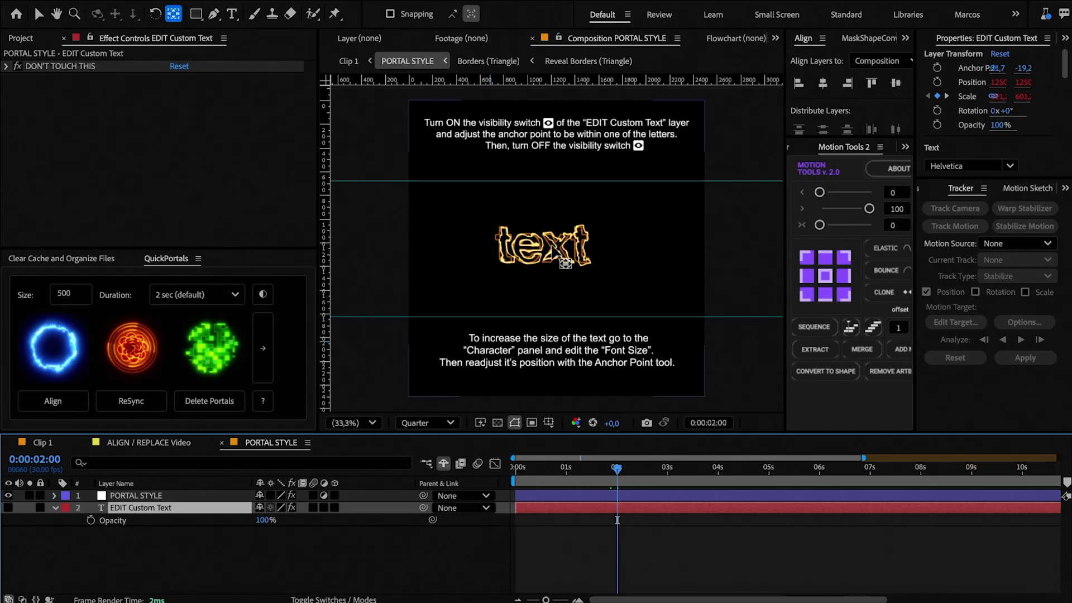
Show the EDIT Custom Text layer and set its font to Arial Unicode MS
key(v)
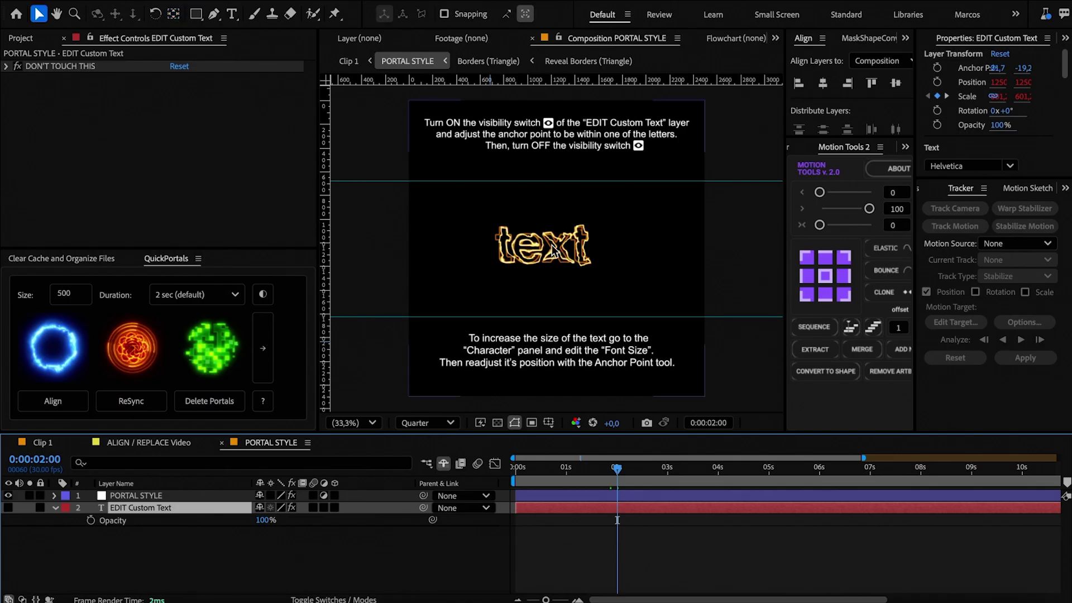
click(9, 508)
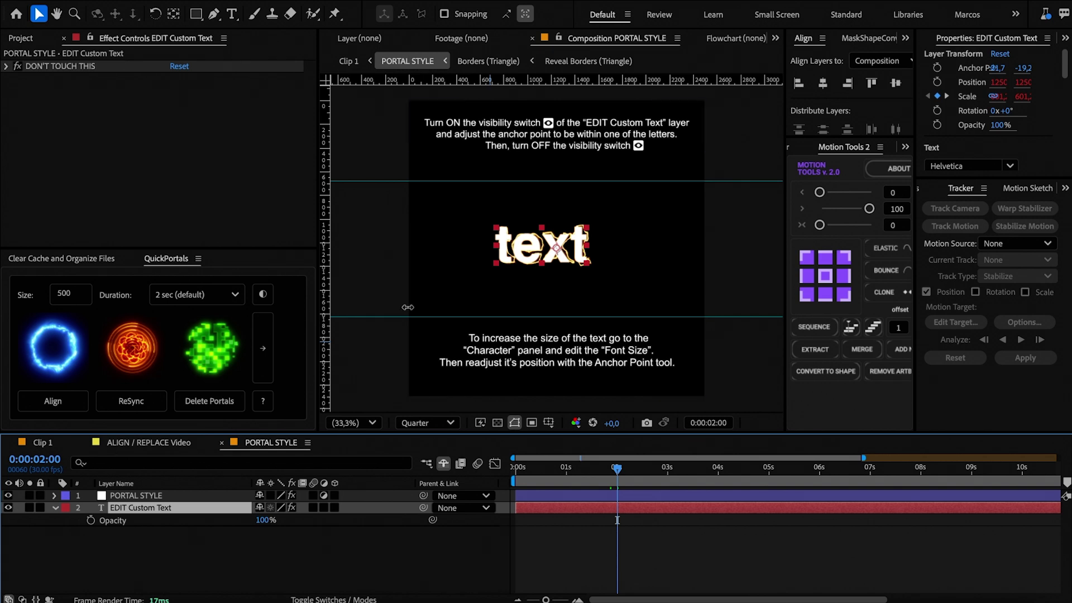
key(ctrl+6)
click(848, 168)
text(unicode)
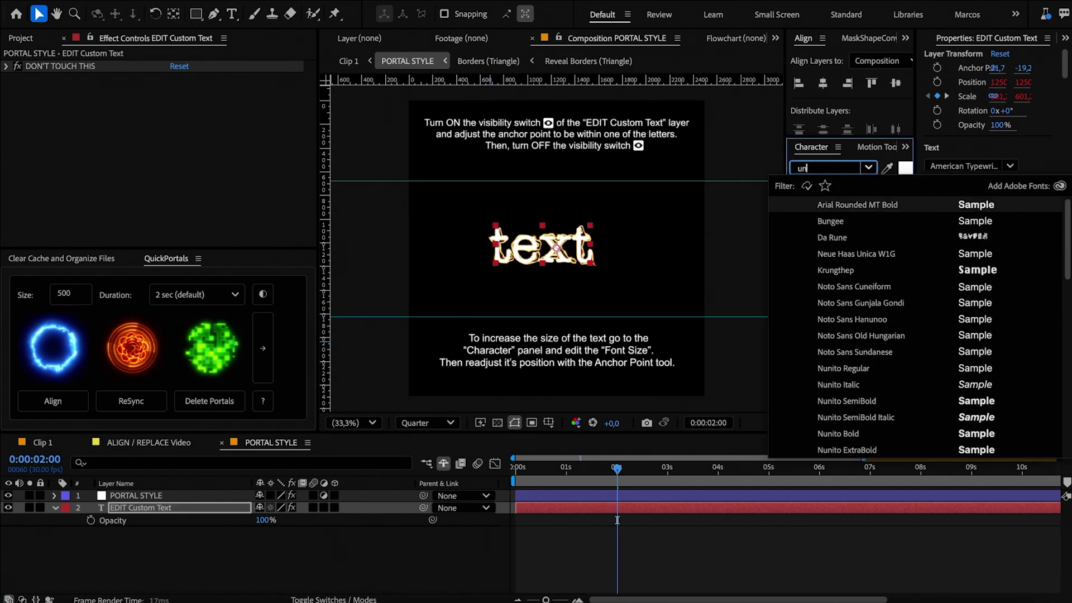
click(843, 271)
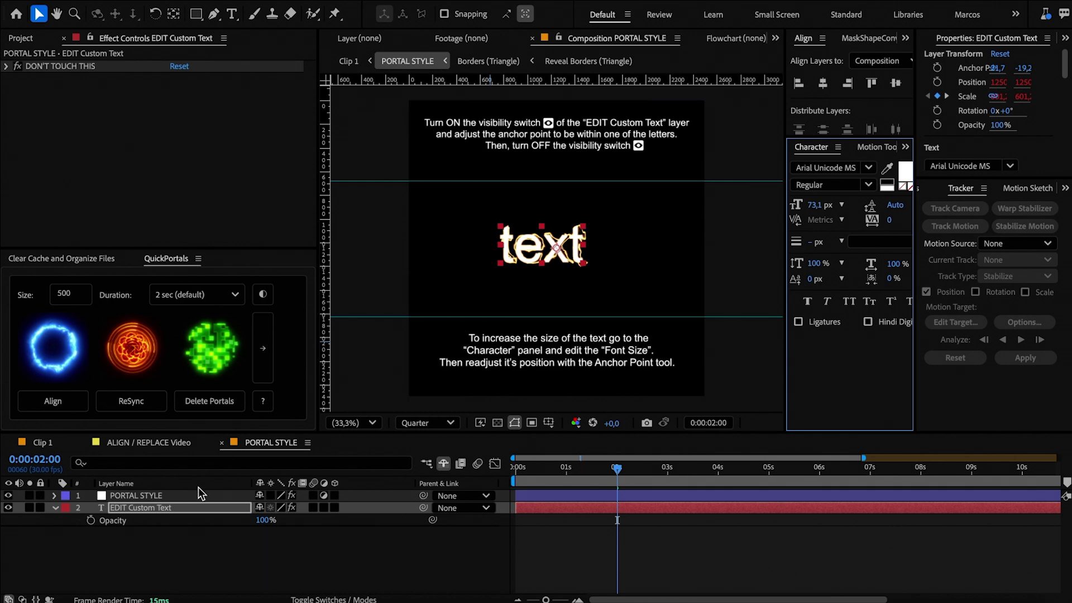
Paste the Armenian swirl as the text, enlarge it to 230 px and recentre its anchor point
double_click(216, 510)
key(ctrl+v)
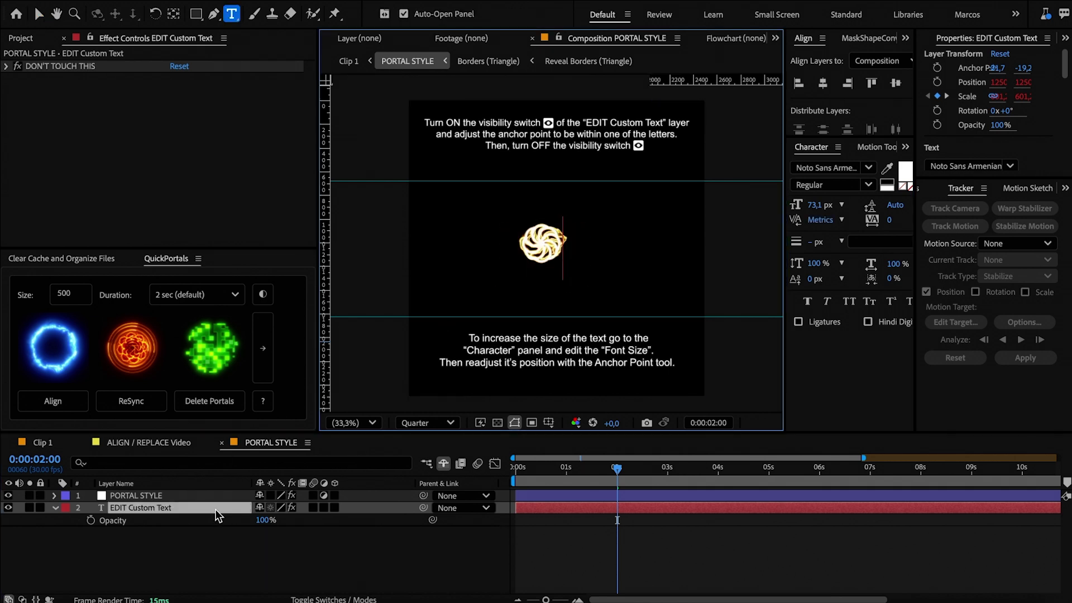
key(Escape)
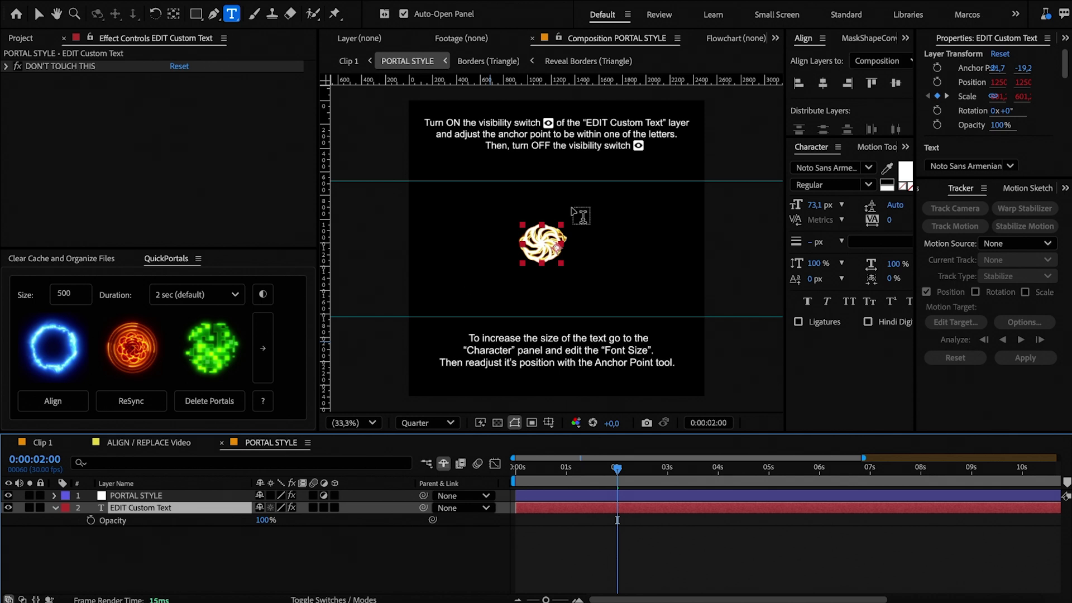
key(v)
click(814, 205)
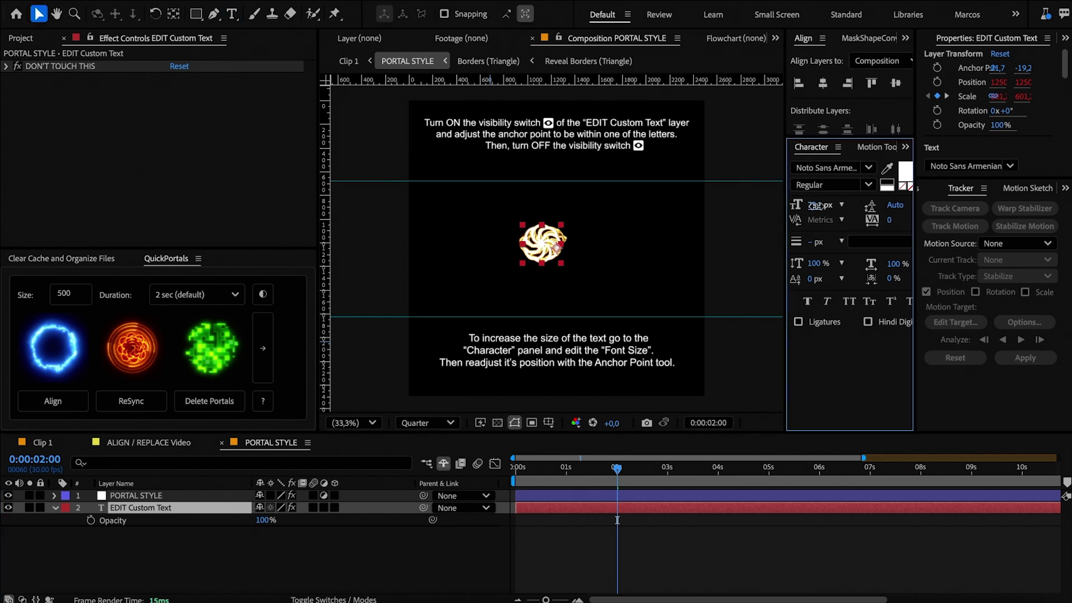
drag(893, 202, 917, 193)
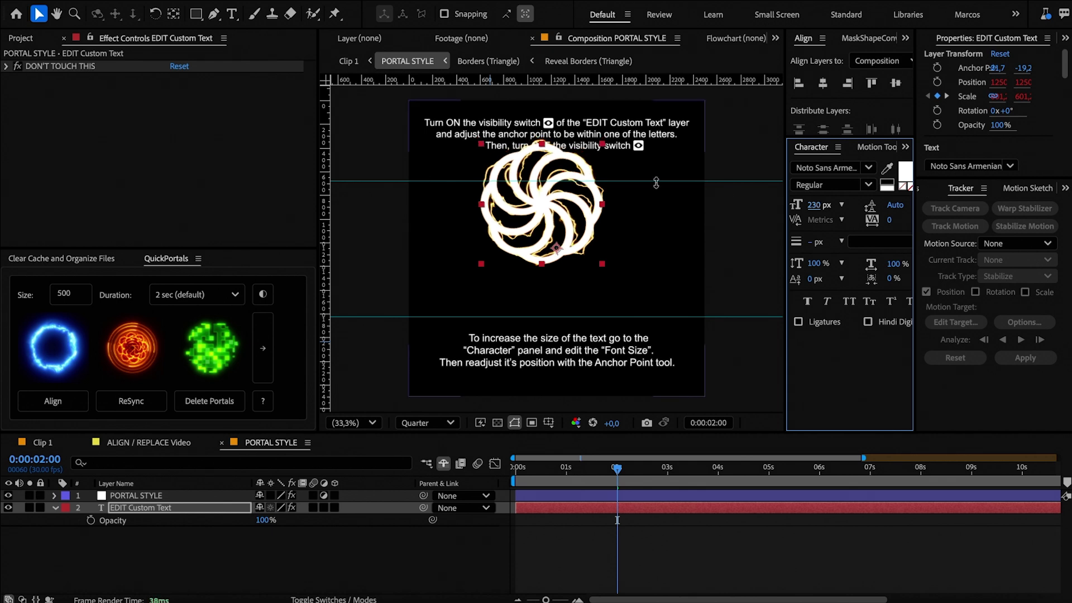
key(y)
drag(559, 229, 558, 235)
drag(557, 250, 540, 211)
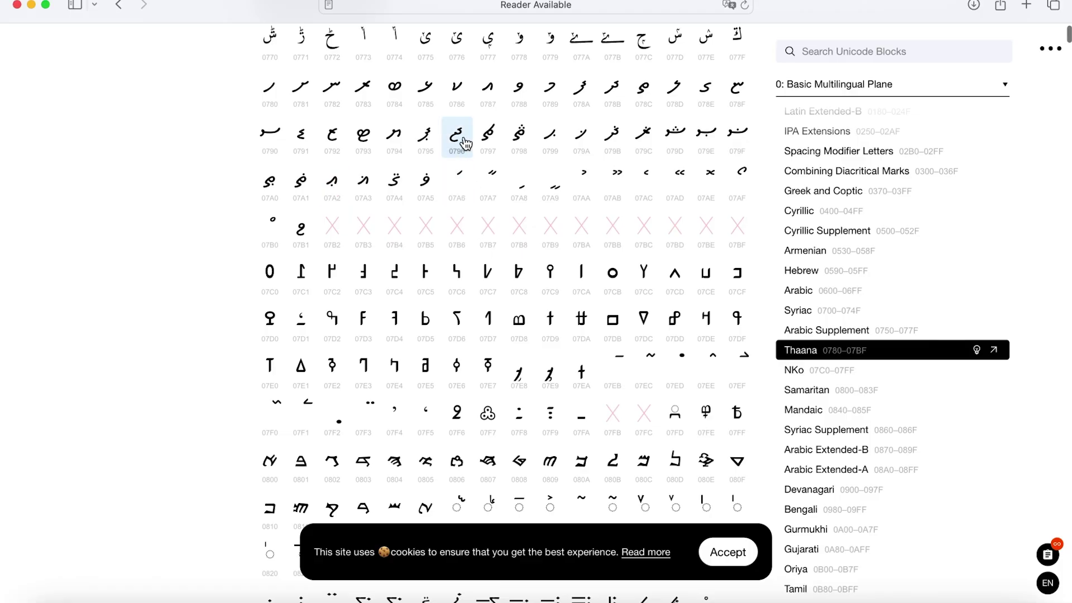
Copy the Thaana Letter Javiyani and paste it into the custom text
click(463, 142)
click(550, 263)
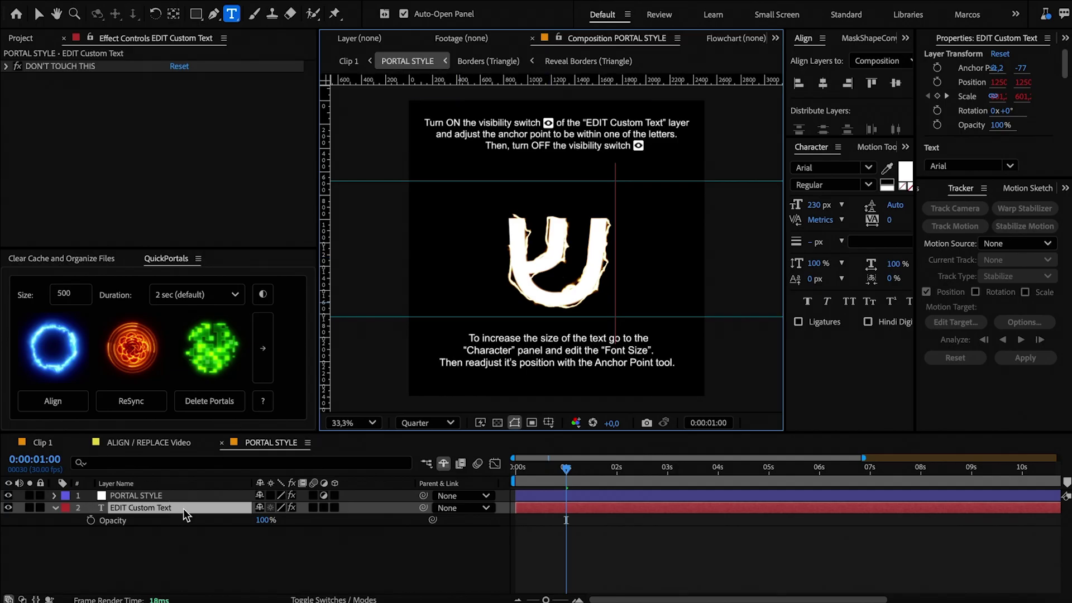
double_click(184, 508)
key(ctrl+v)
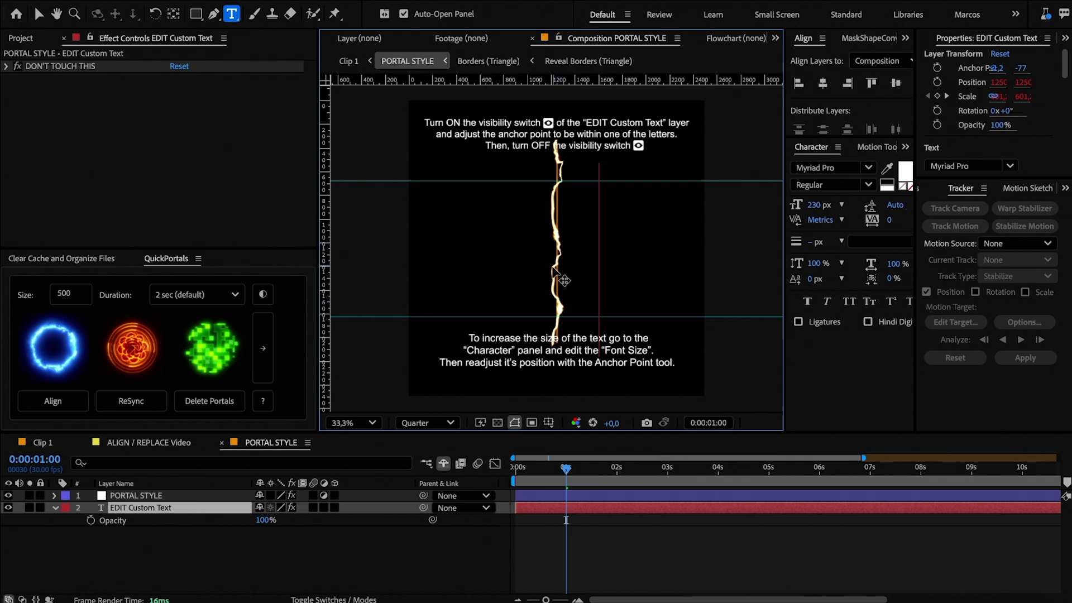
Set EDIT Custom Text's font to Arial Unicode MS and copy Devanagari Letter Qa (U+0958)
click(416, 538)
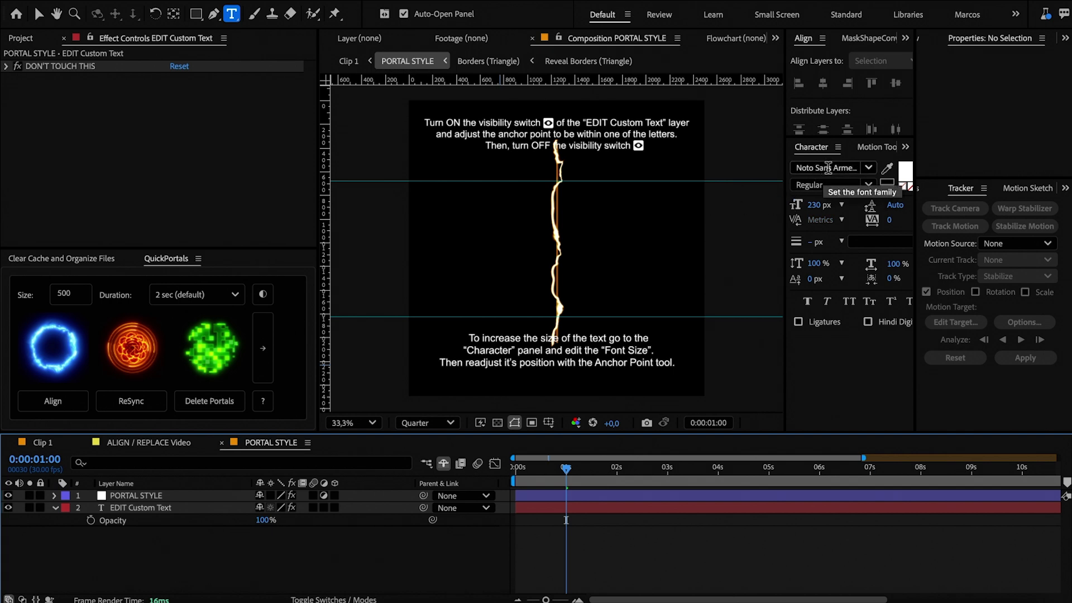
click(205, 505)
click(227, 537)
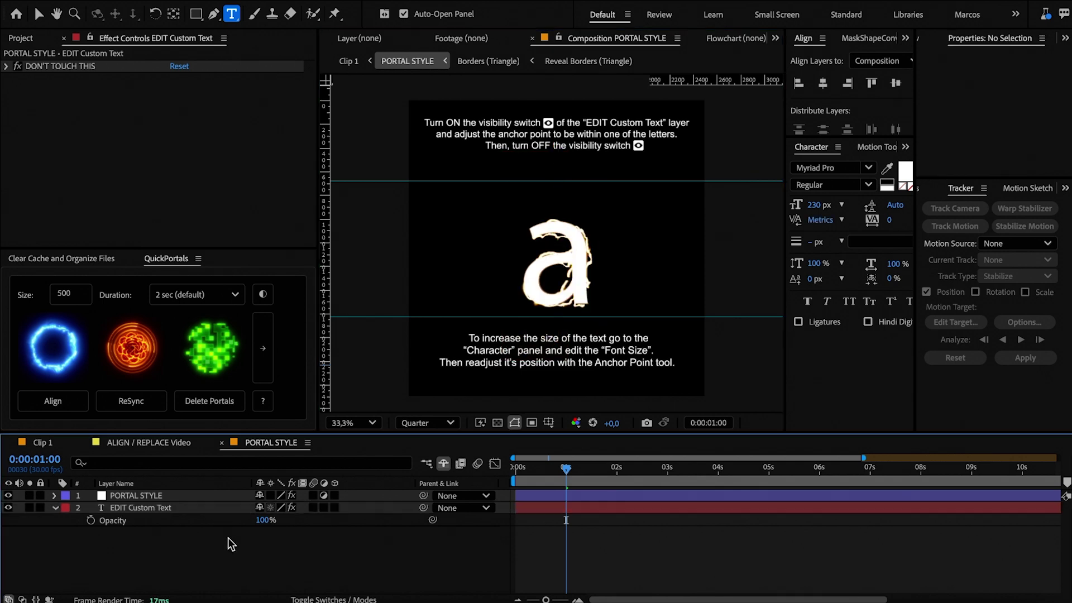
click(230, 508)
click(845, 167)
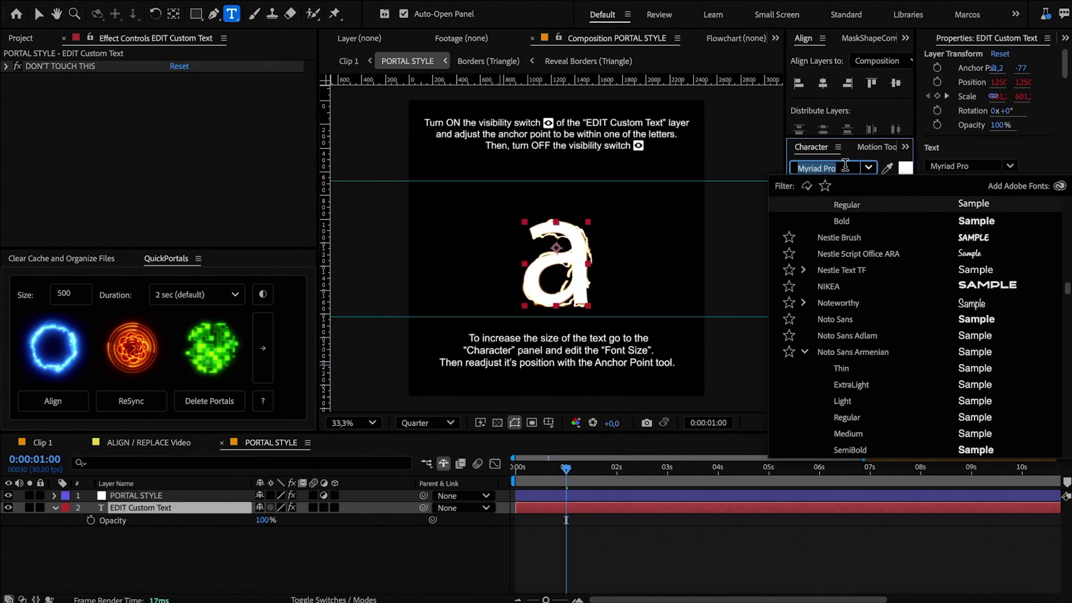
key(BackSpace)
text(unicode)
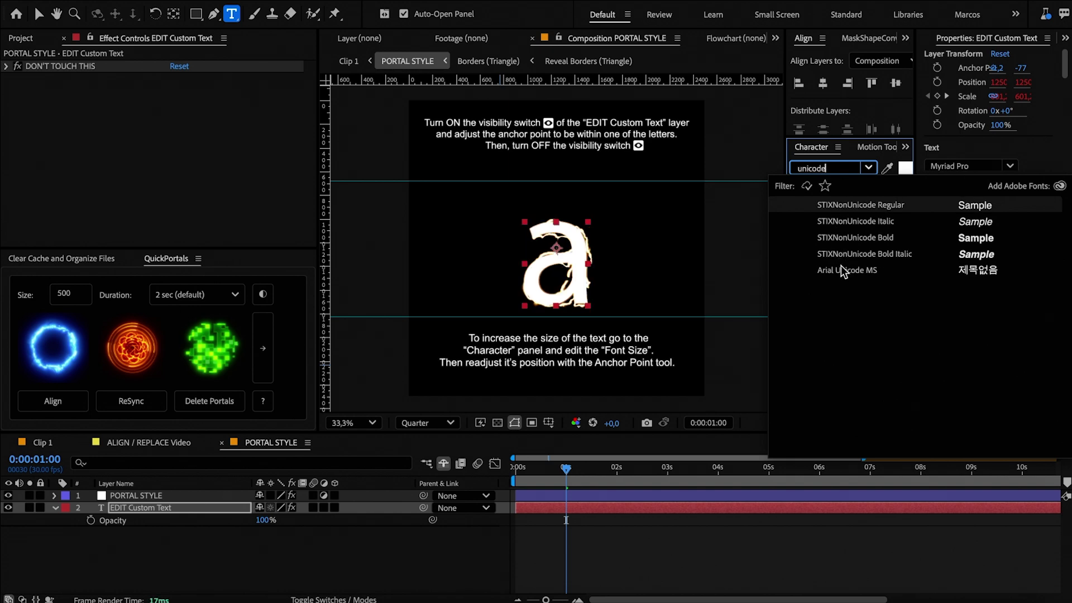
click(842, 271)
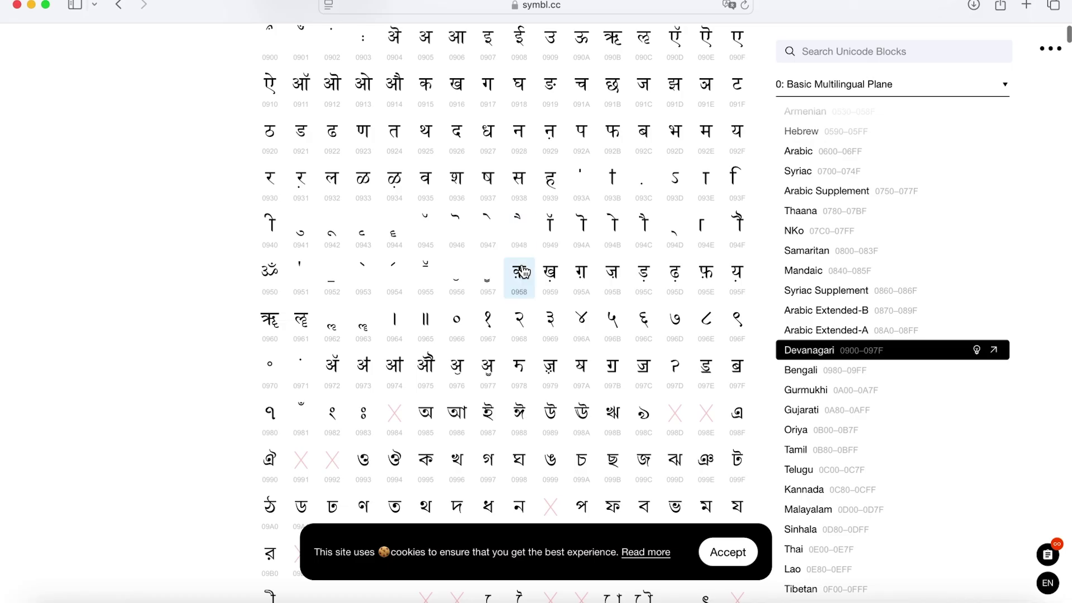
click(519, 272)
click(615, 382)
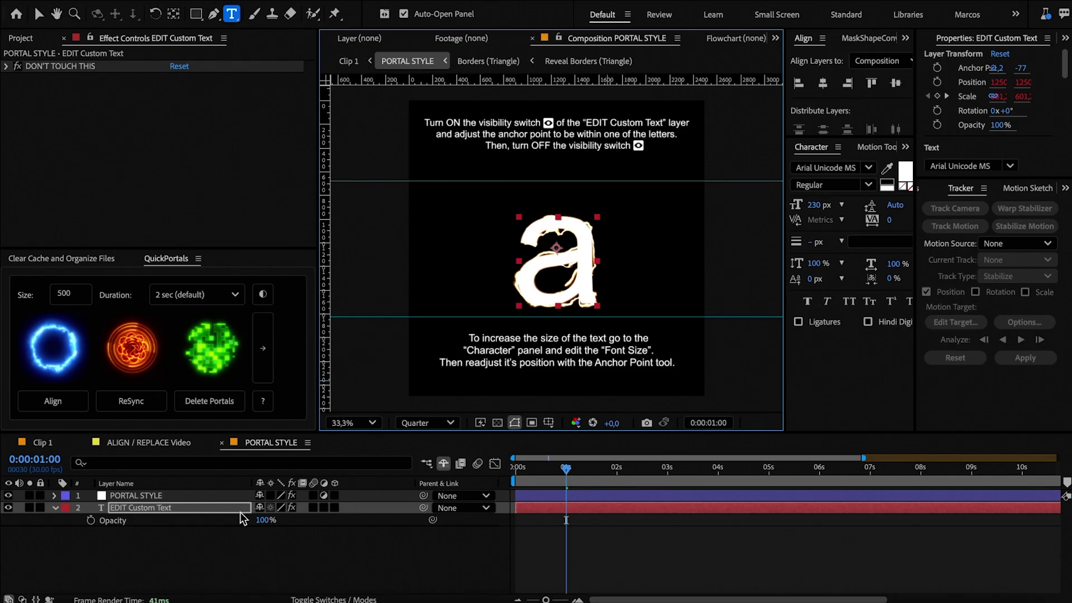
Paste the Devanagari Letter Qa over the EDIT Custom Text content
double_click(239, 510)
key(super+v)
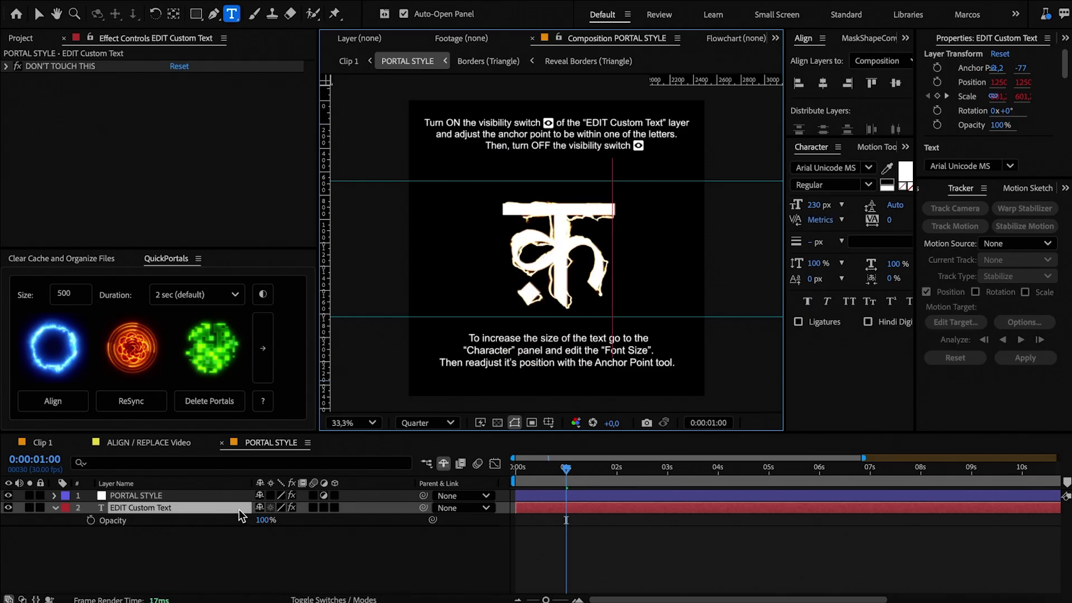